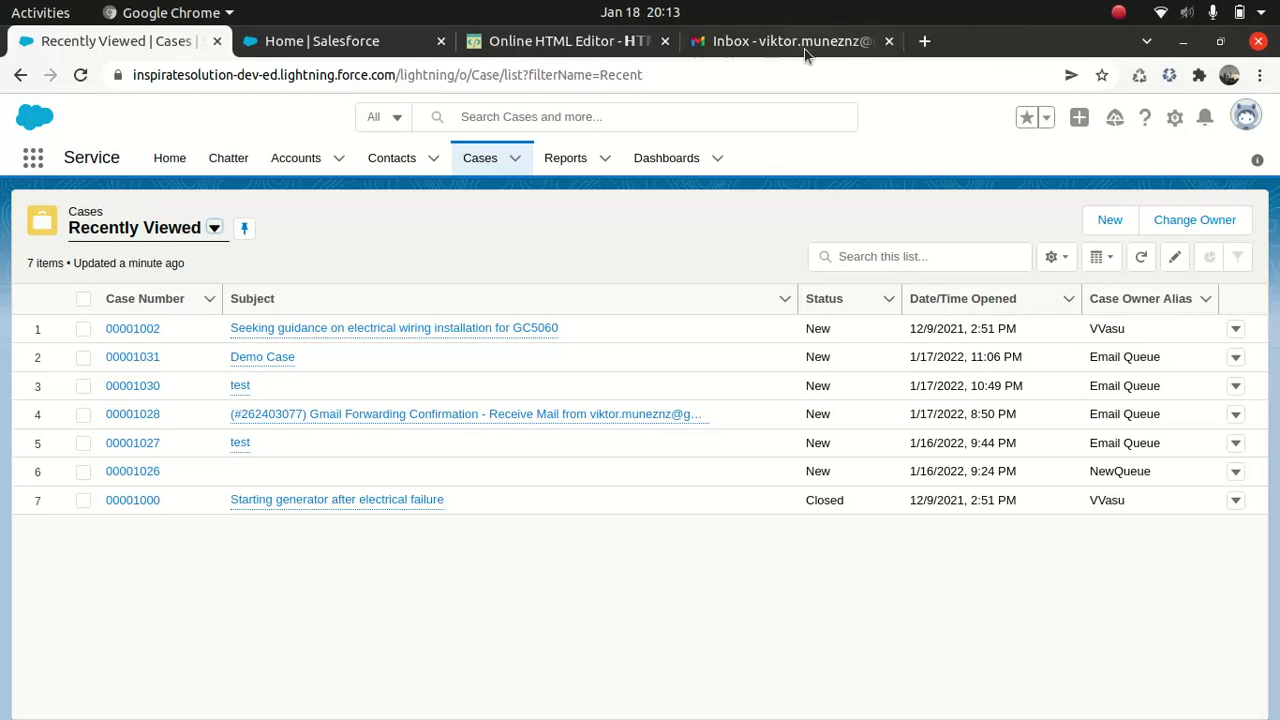
# Step: Check the Gmail inbox and come back to the Salesforce recently viewed cases list
pyautogui.click(766, 45)
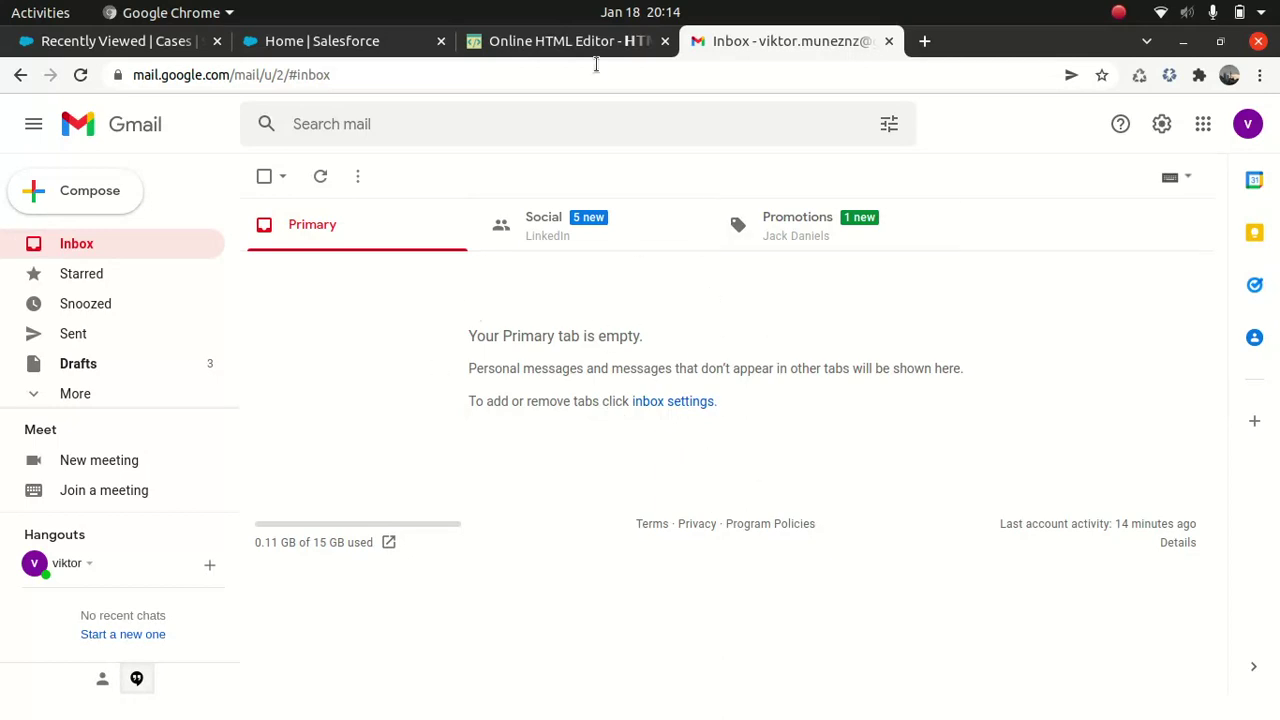
pyautogui.click(384, 47)
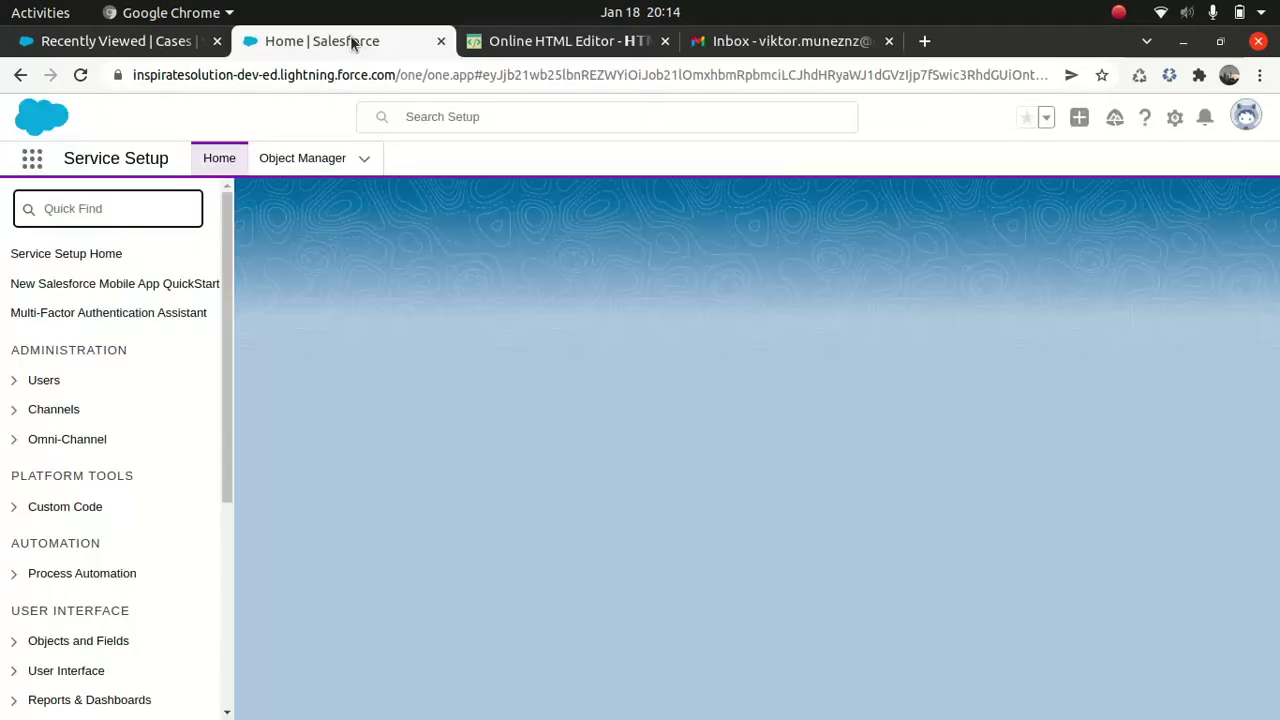
pyautogui.click(152, 46)
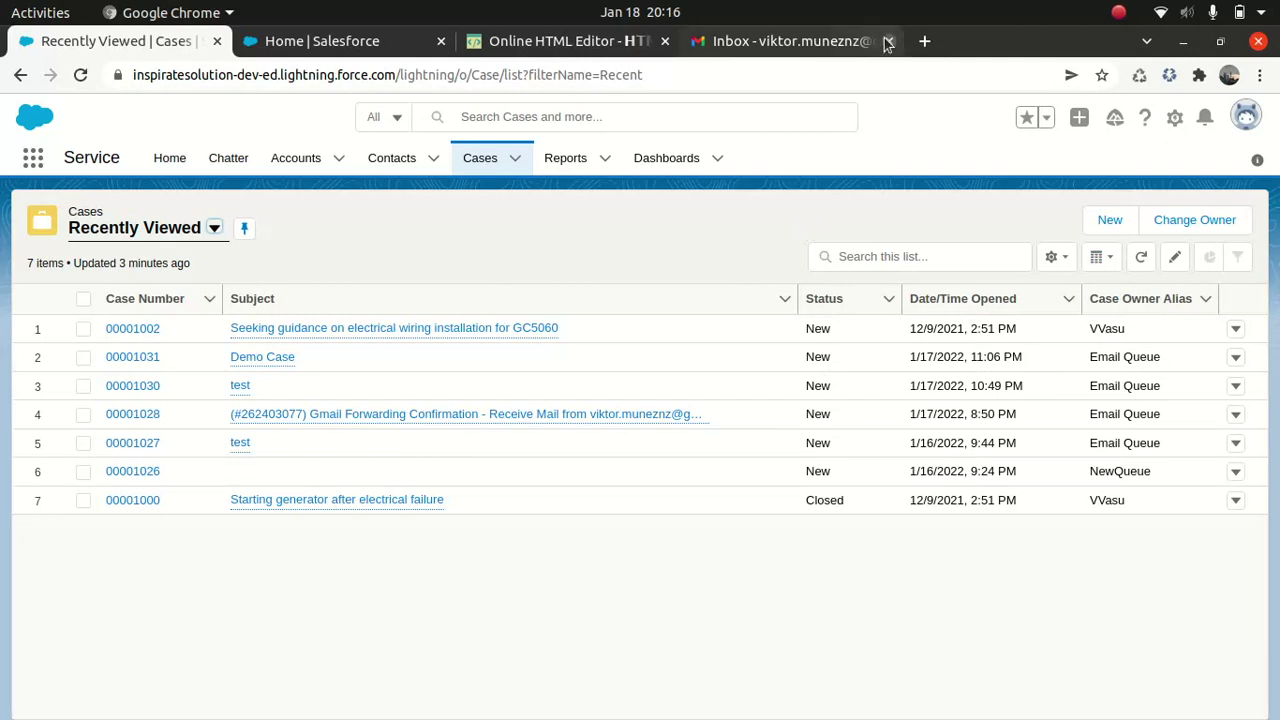
pyautogui.click(814, 48)
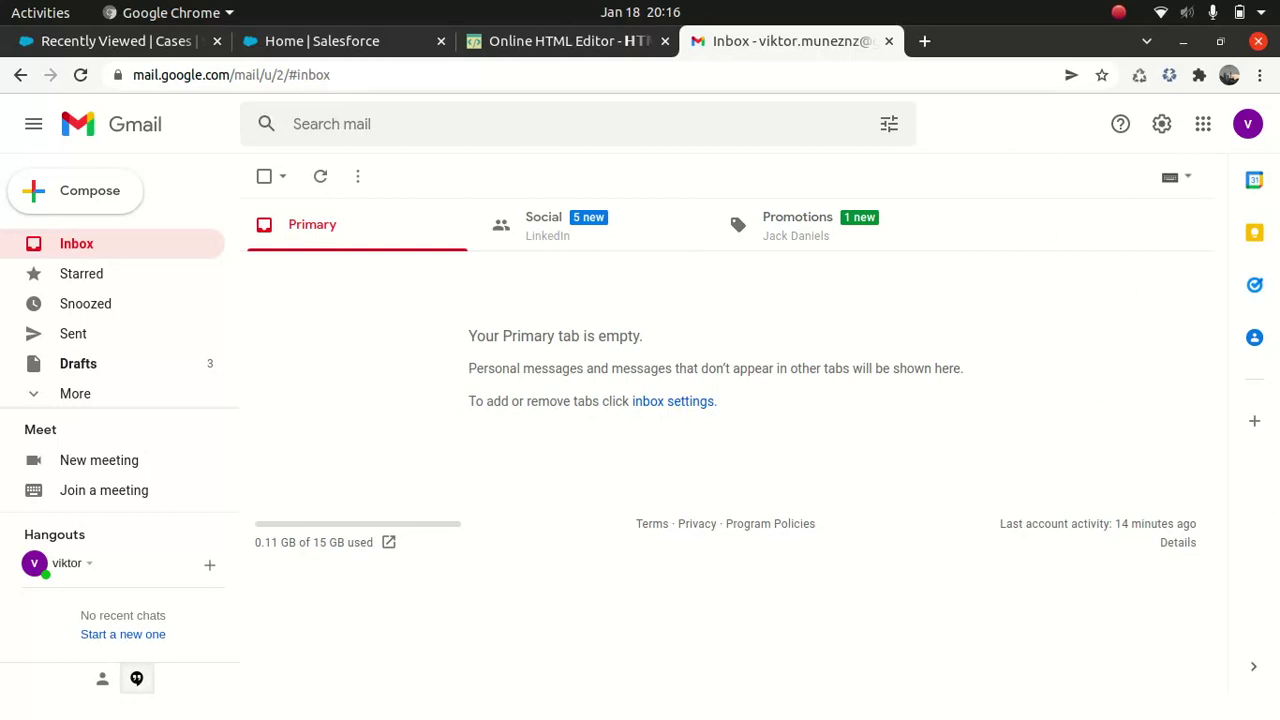
pyautogui.click(116, 42)
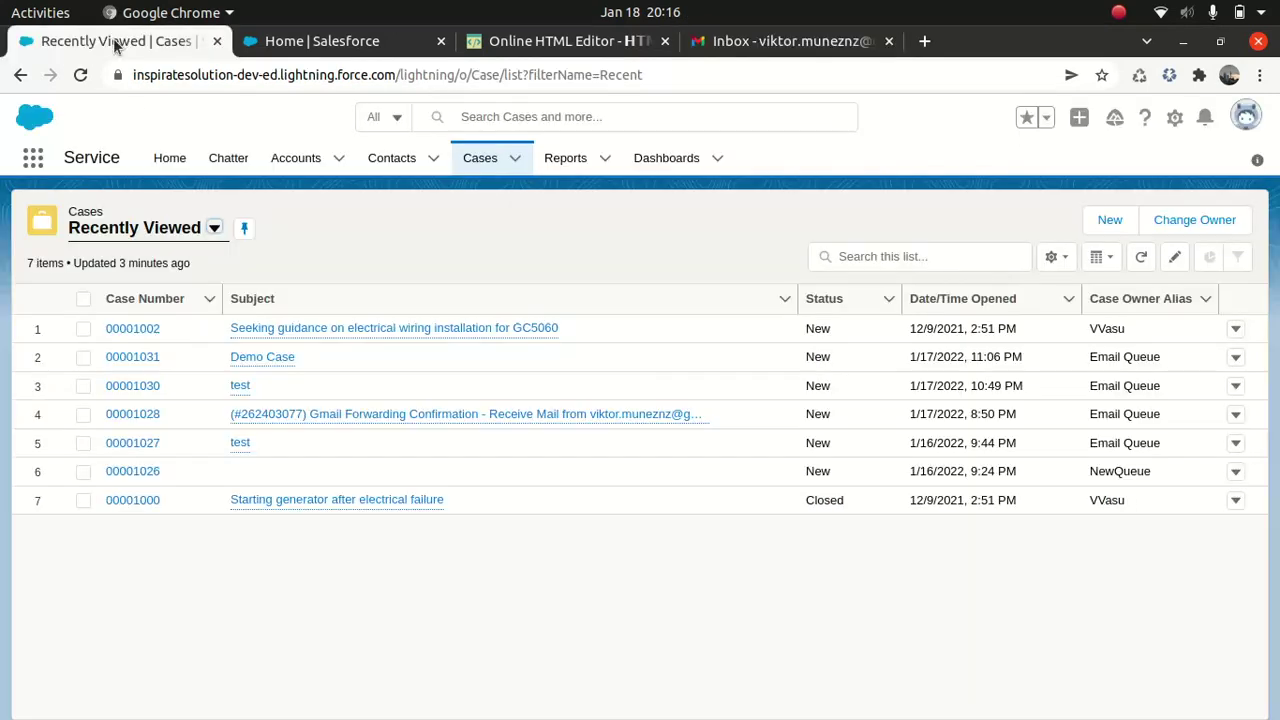
# Step: Open Service Setup Home from the setup gear menu on the Salesforce page
pyautogui.click(350, 32)
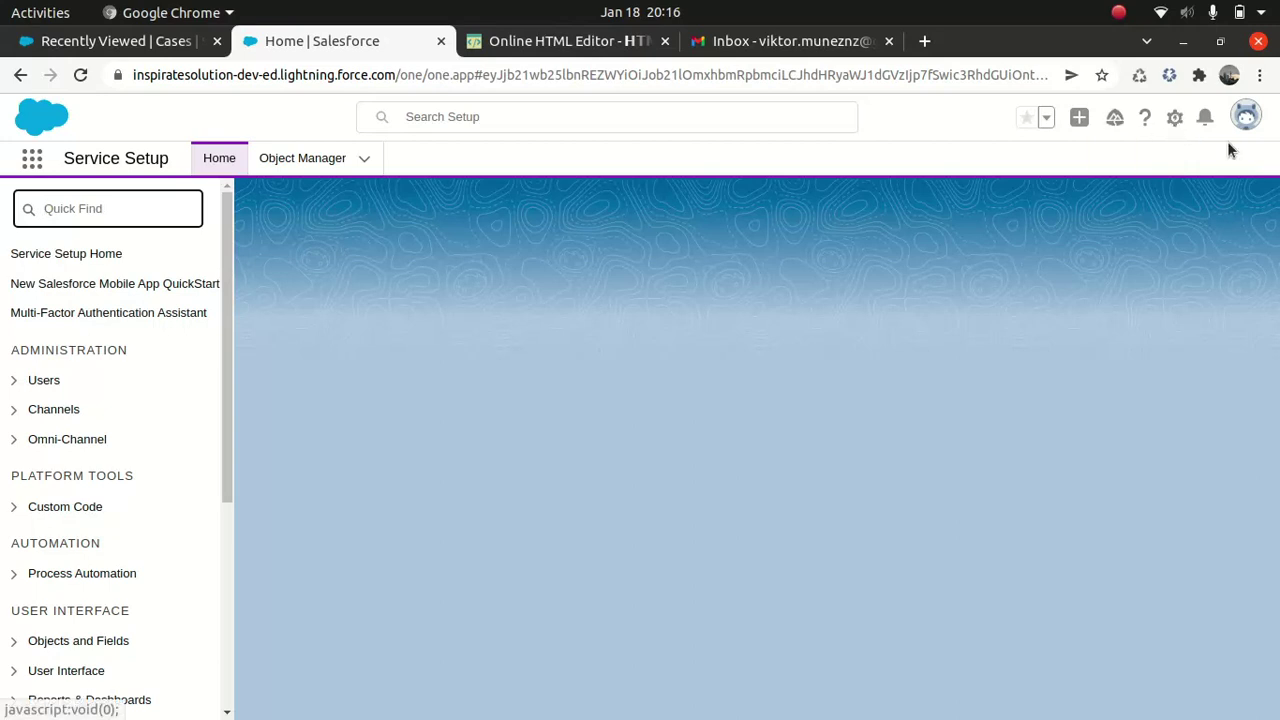
pyautogui.click(1176, 118)
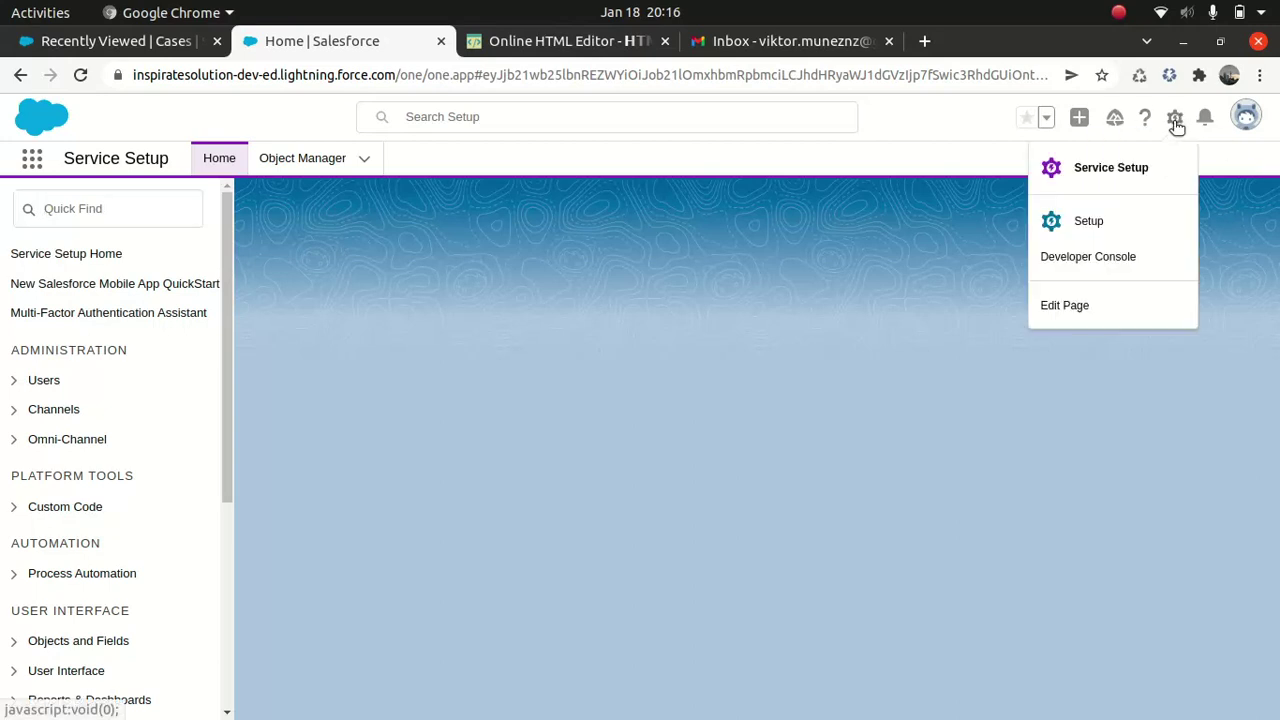
pyautogui.click(1104, 170)
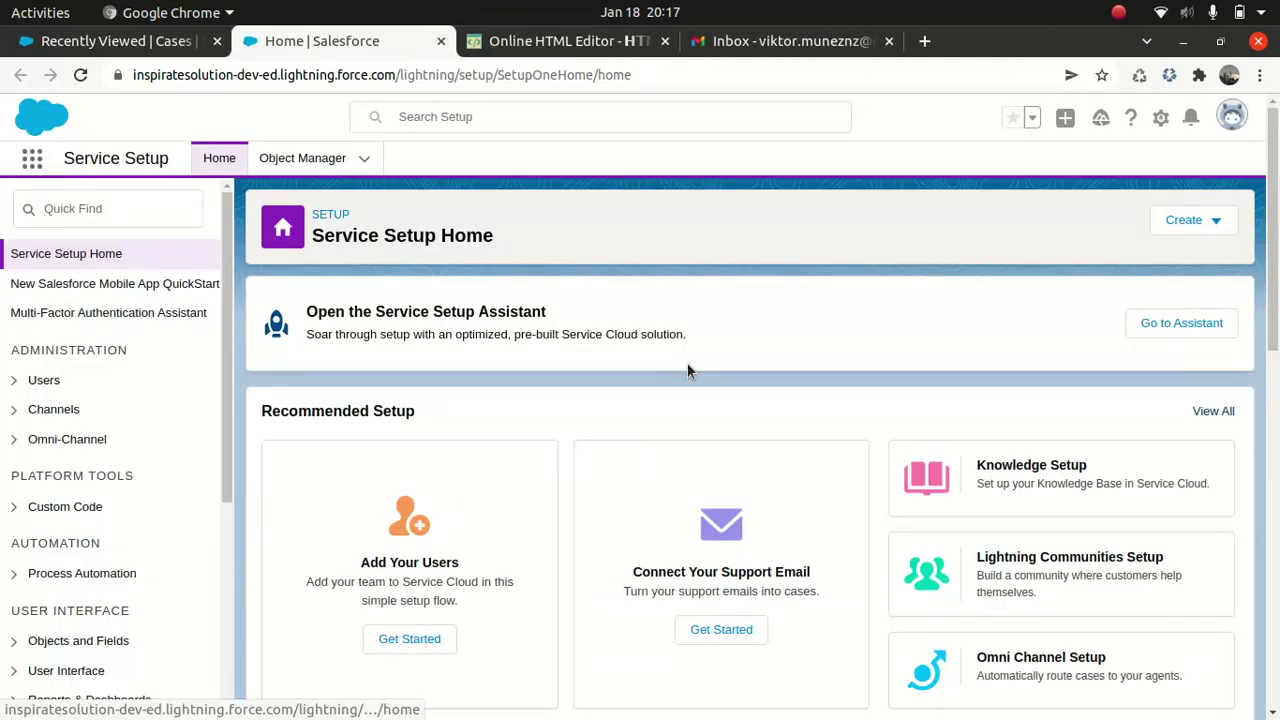
# Step: Search all recommended setup options for 'email' and open Connect Your Support Email
pyautogui.scroll(-1, 687, 371)
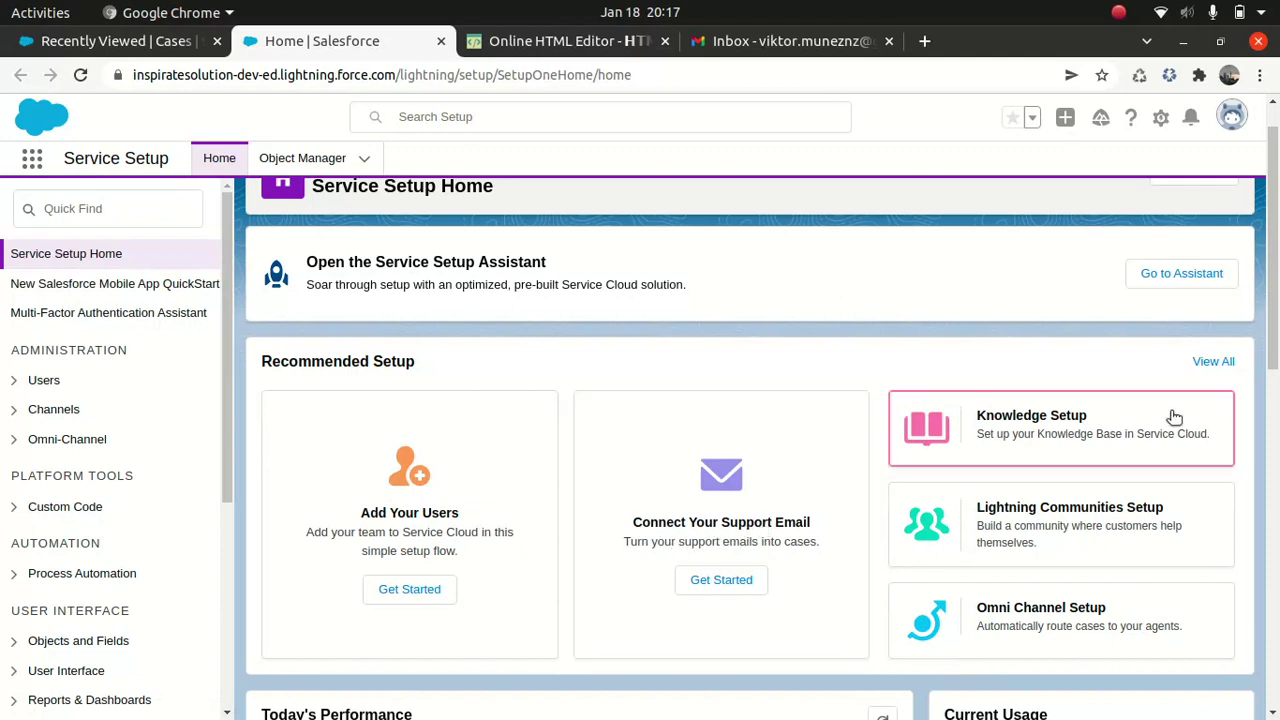
pyautogui.click(1240, 364)
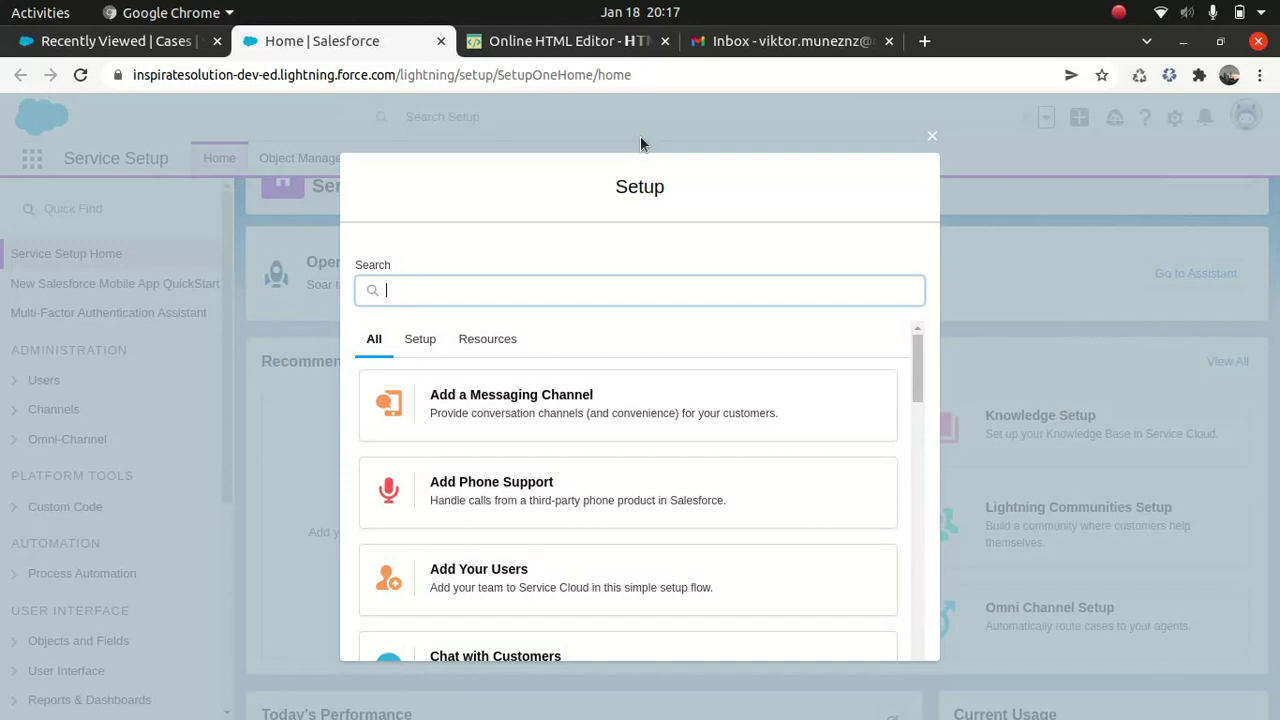
pyautogui.write('ea')
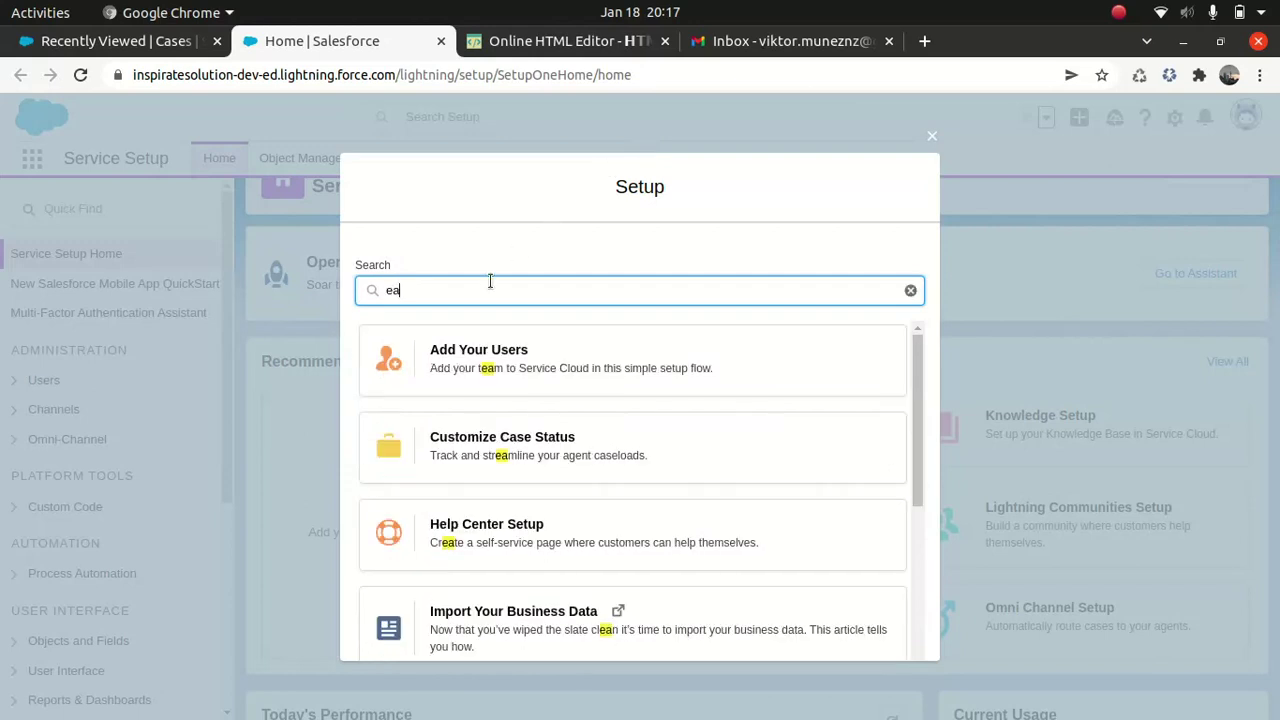
pyautogui.press('BackSpace')
pyautogui.write('mail')
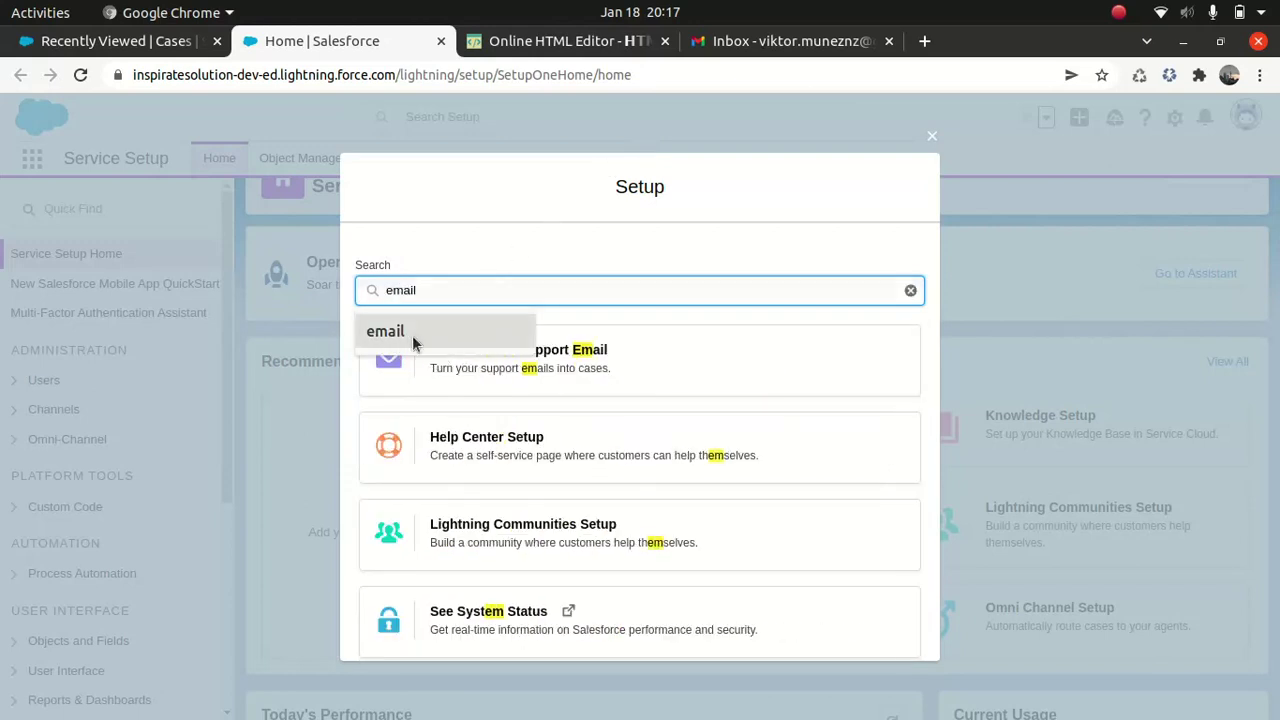
pyautogui.click(412, 333)
pyautogui.click(513, 371)
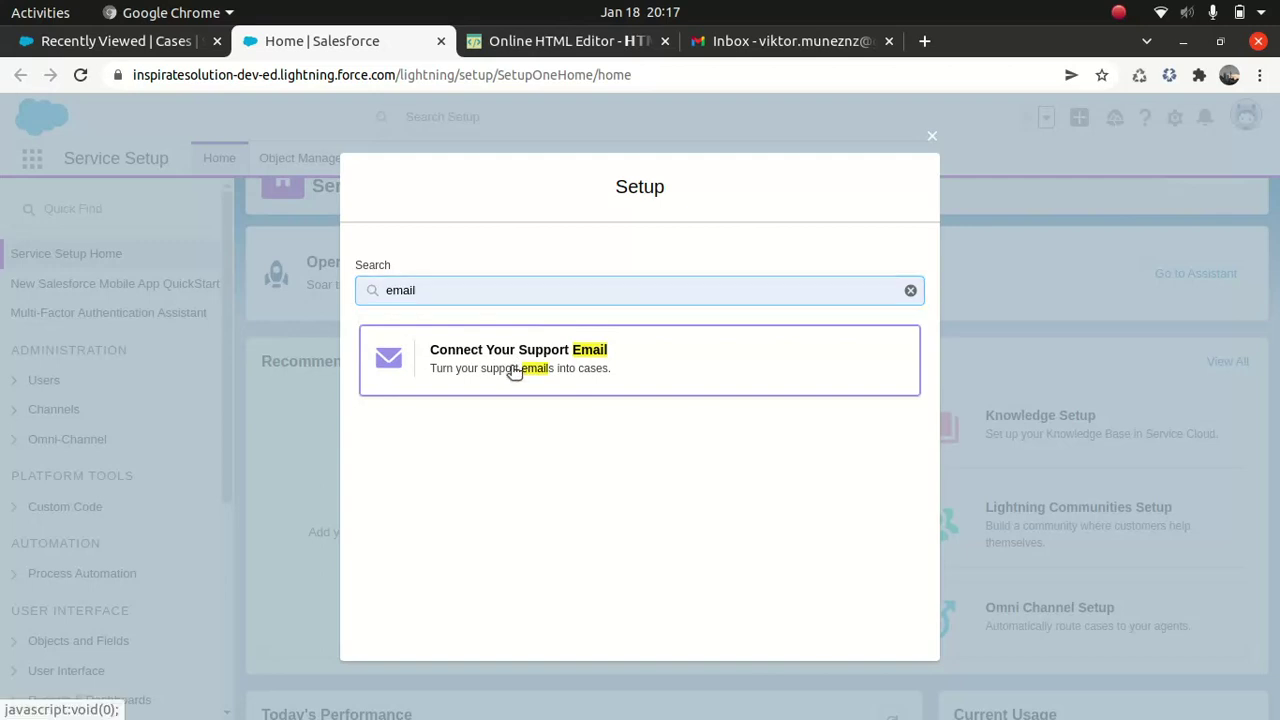
# Step: Enter the Gmail support address, choose Google as the provider, and continue to case details
pyautogui.click(895, 647)
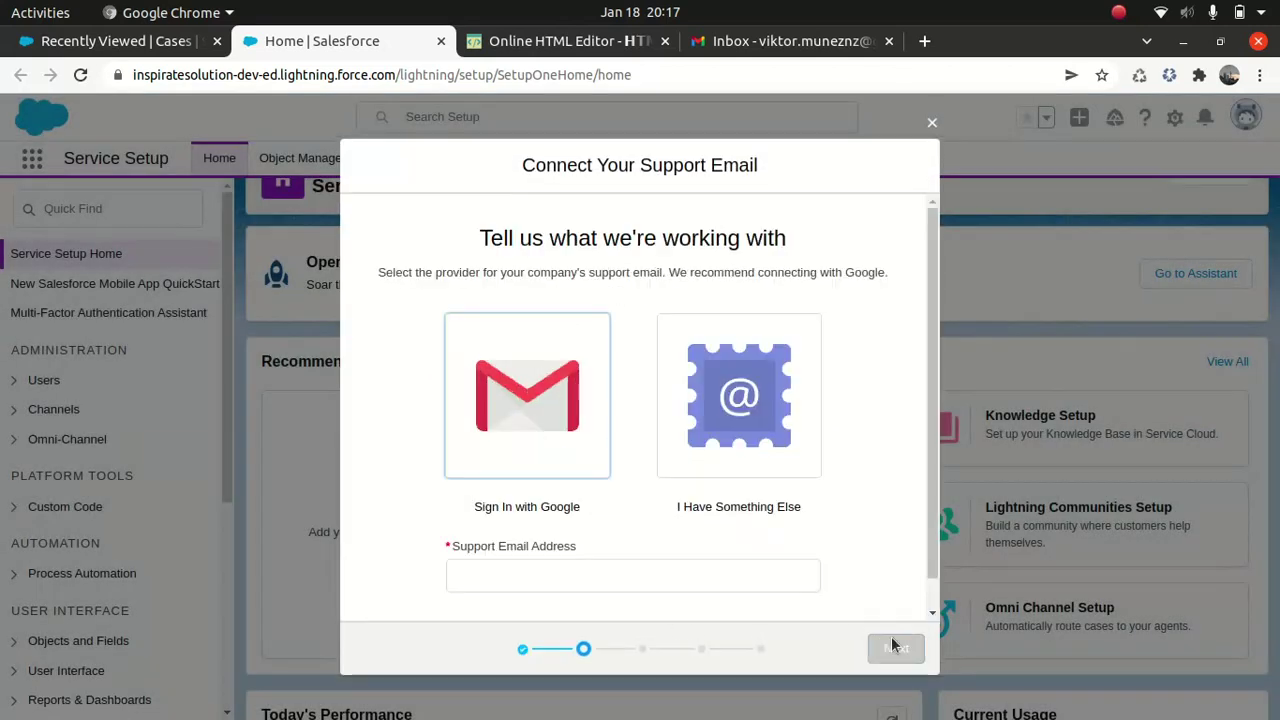
pyautogui.click(563, 578)
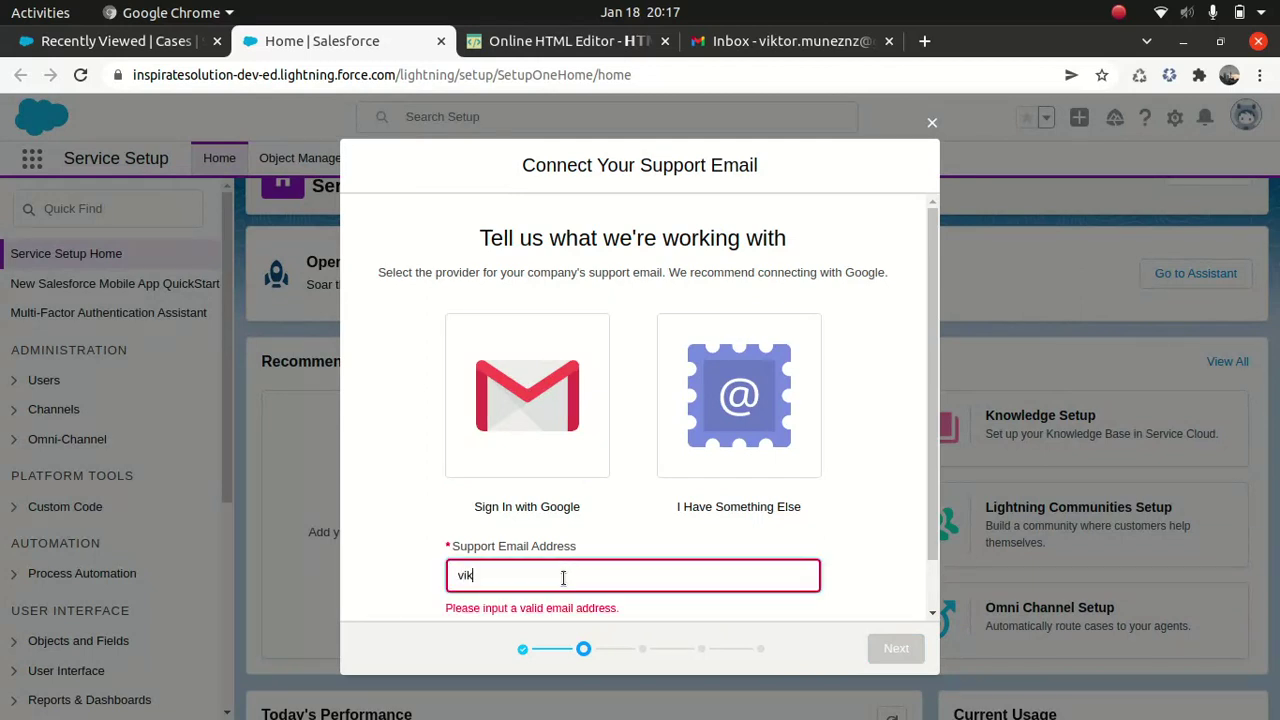
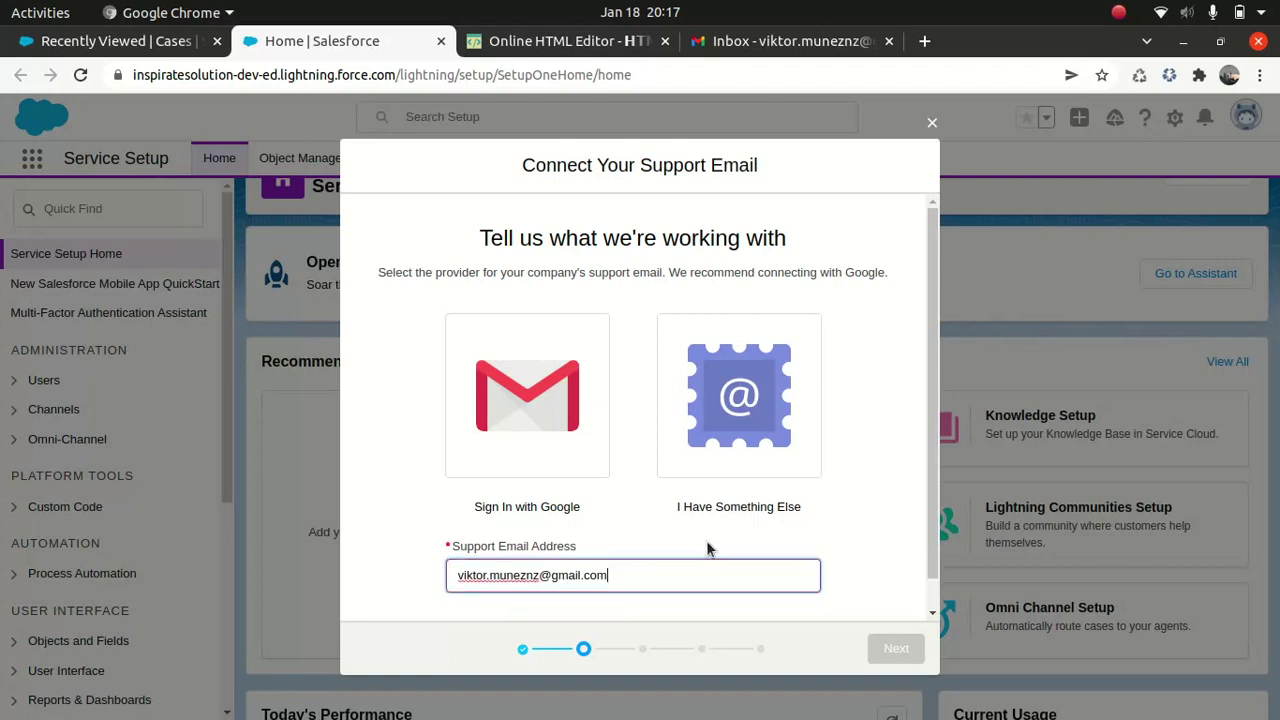
pyautogui.click(548, 412)
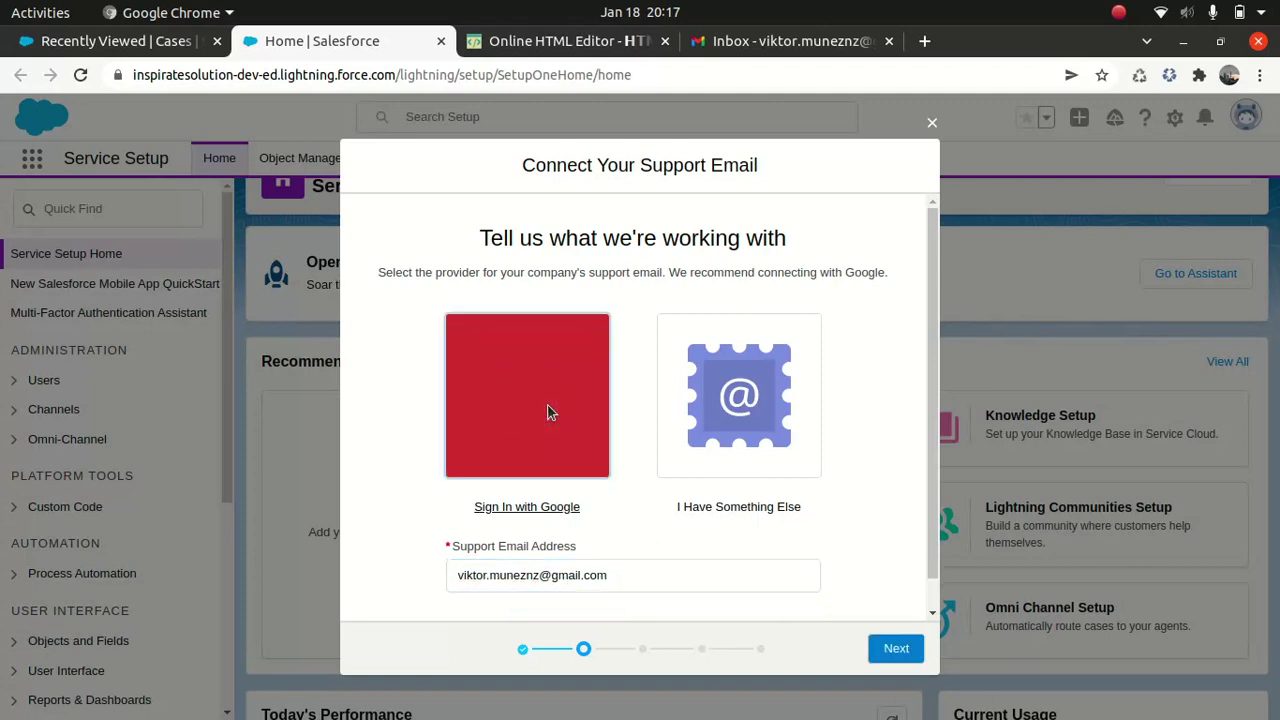
pyautogui.click(896, 648)
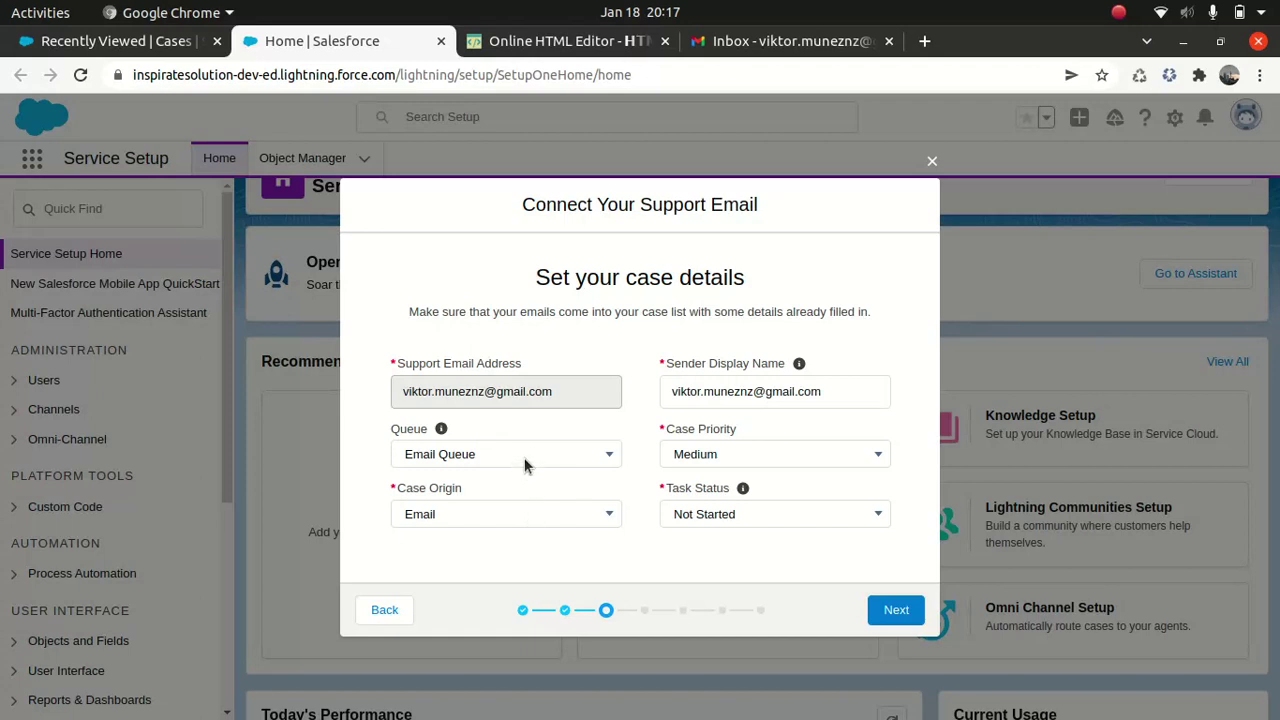
# Step: Keep Email Queue, Medium priority and Not Started task status, then advance to email forwarding
pyautogui.click(524, 457)
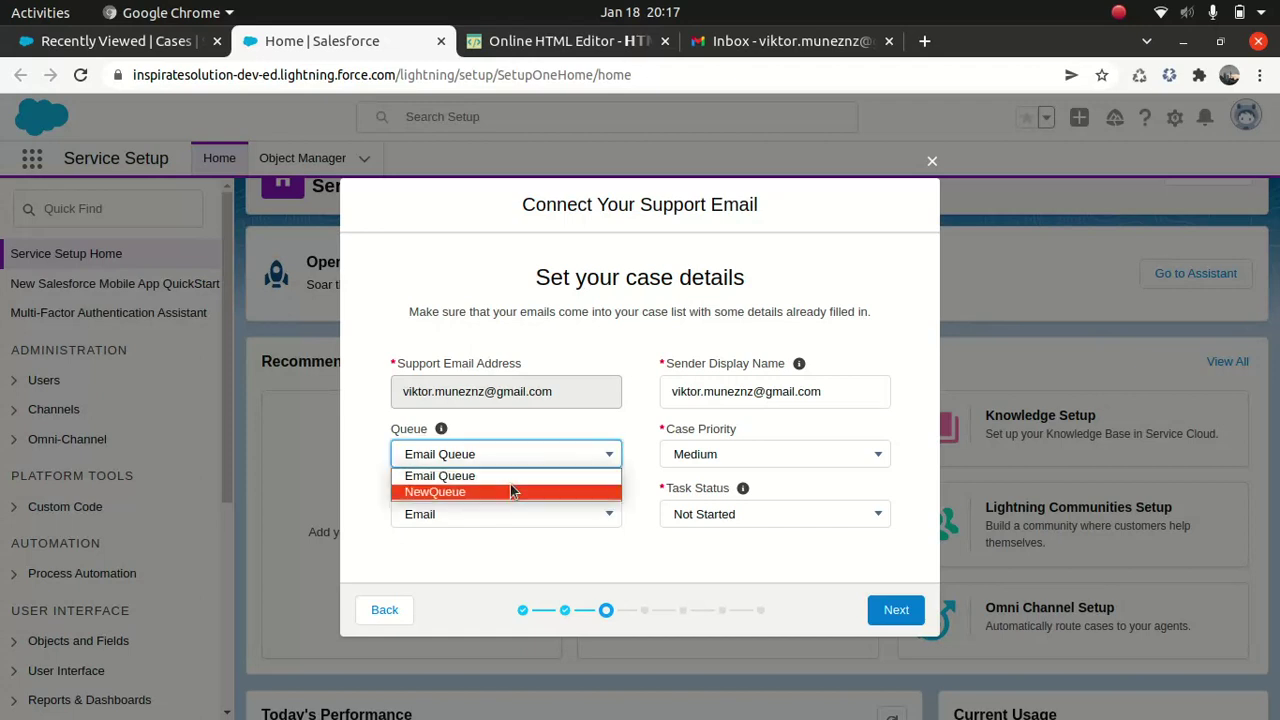
pyautogui.click(500, 482)
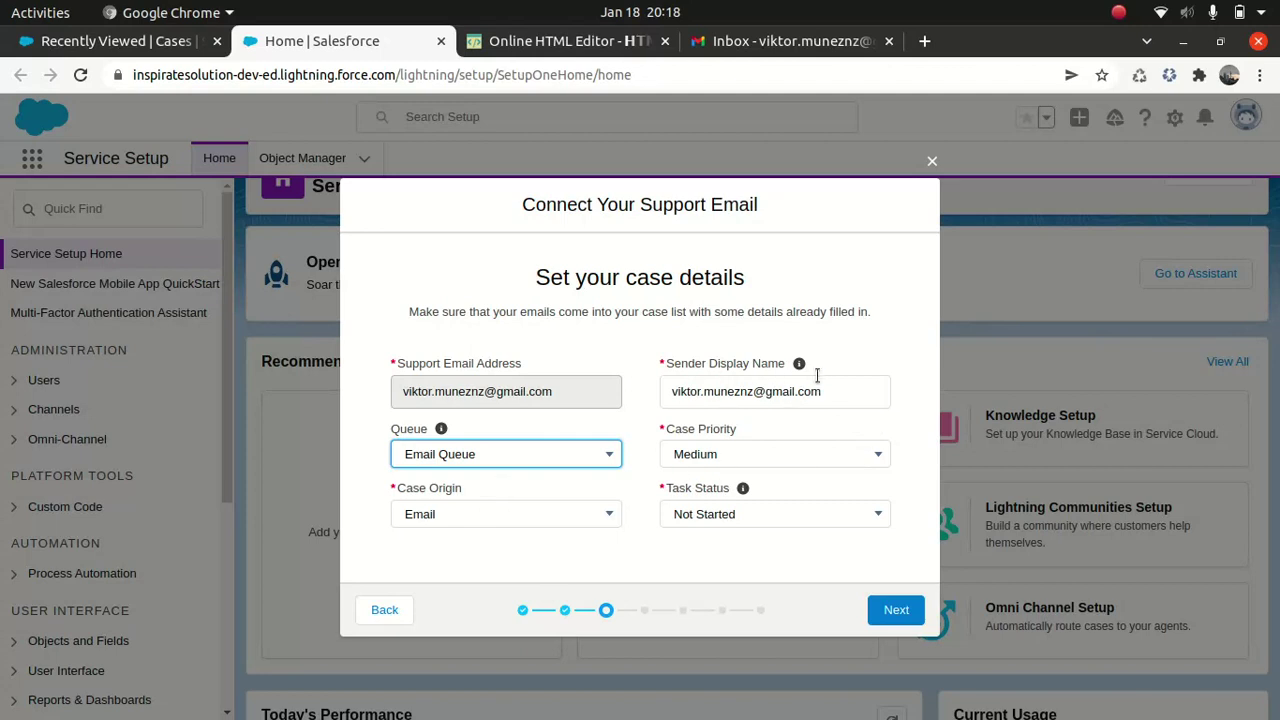
pyautogui.click(784, 447)
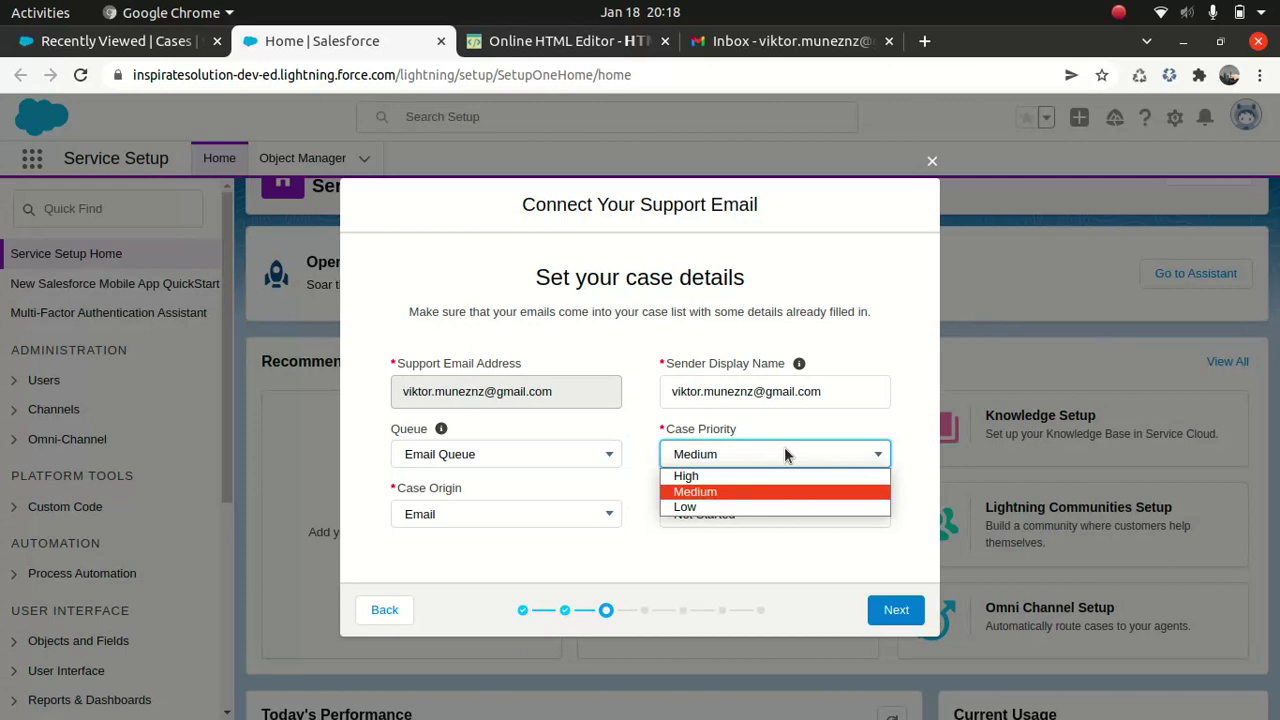
pyautogui.click(866, 427)
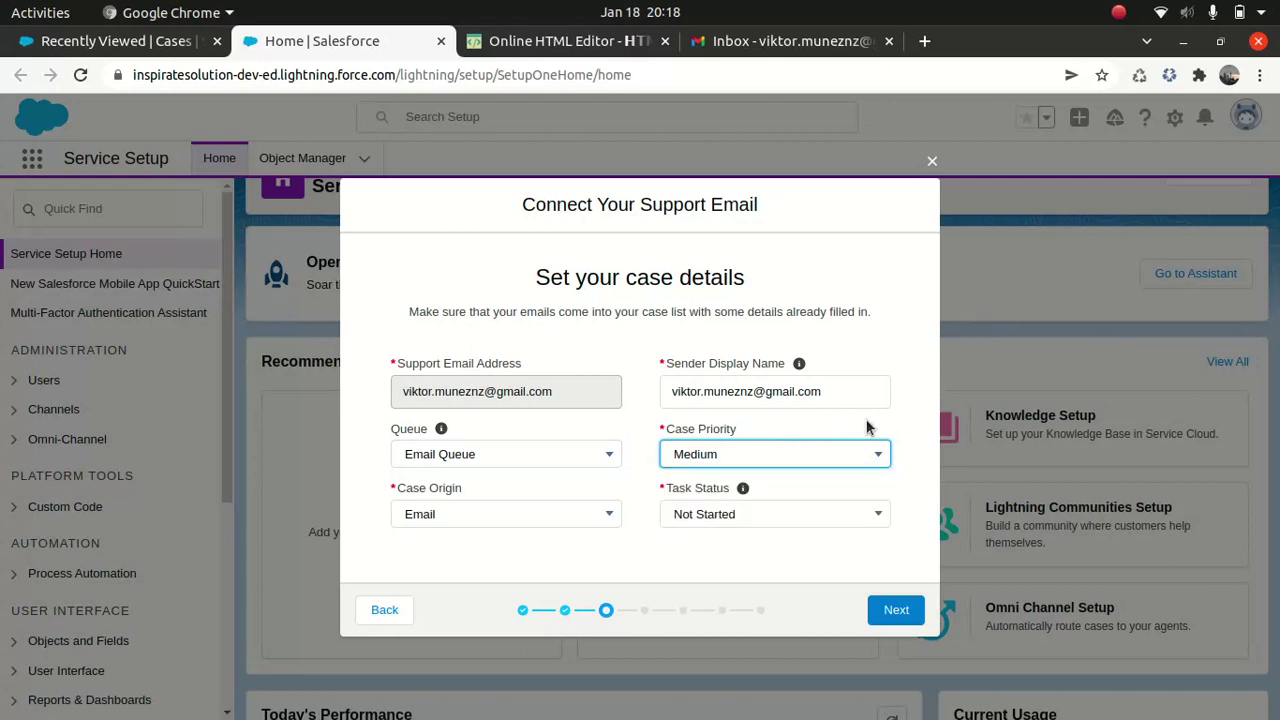
pyautogui.click(720, 518)
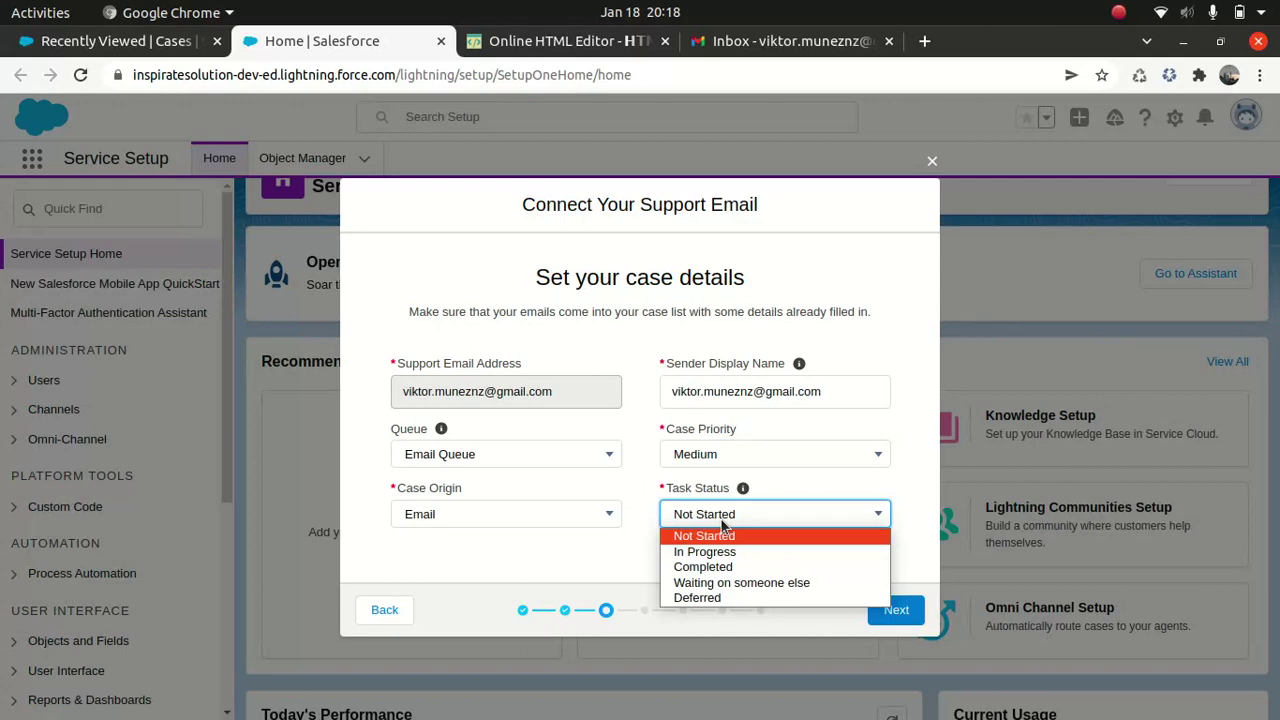
pyautogui.click(705, 536)
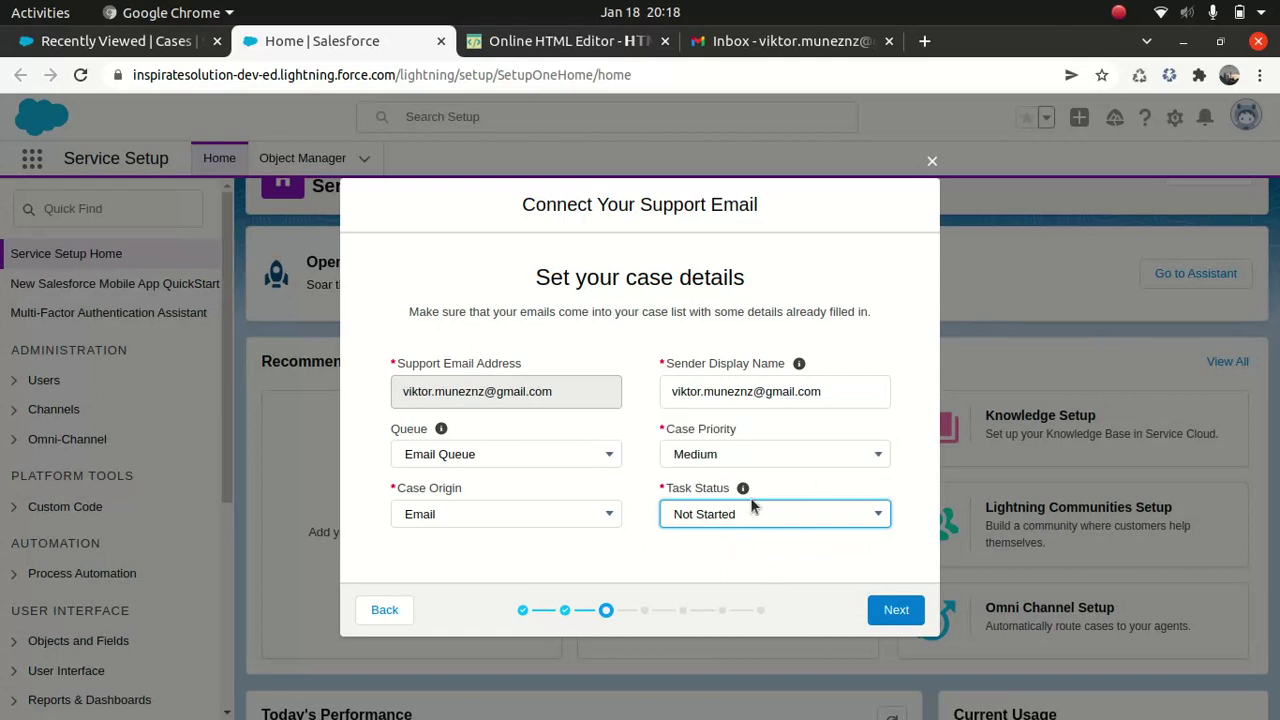
pyautogui.click(875, 612)
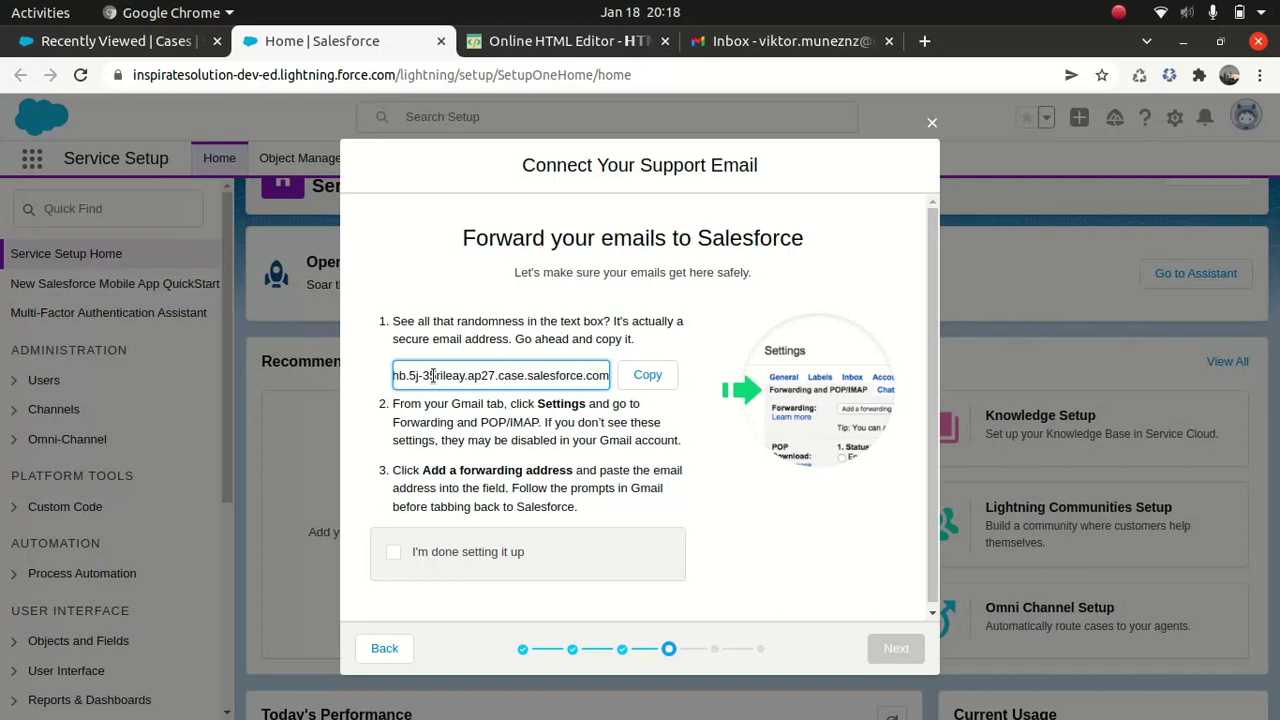
# Step: Copy the Salesforce forwarding address and bring up Gmail's Quick settings panel
pyautogui.click(645, 374)
pyautogui.click(780, 44)
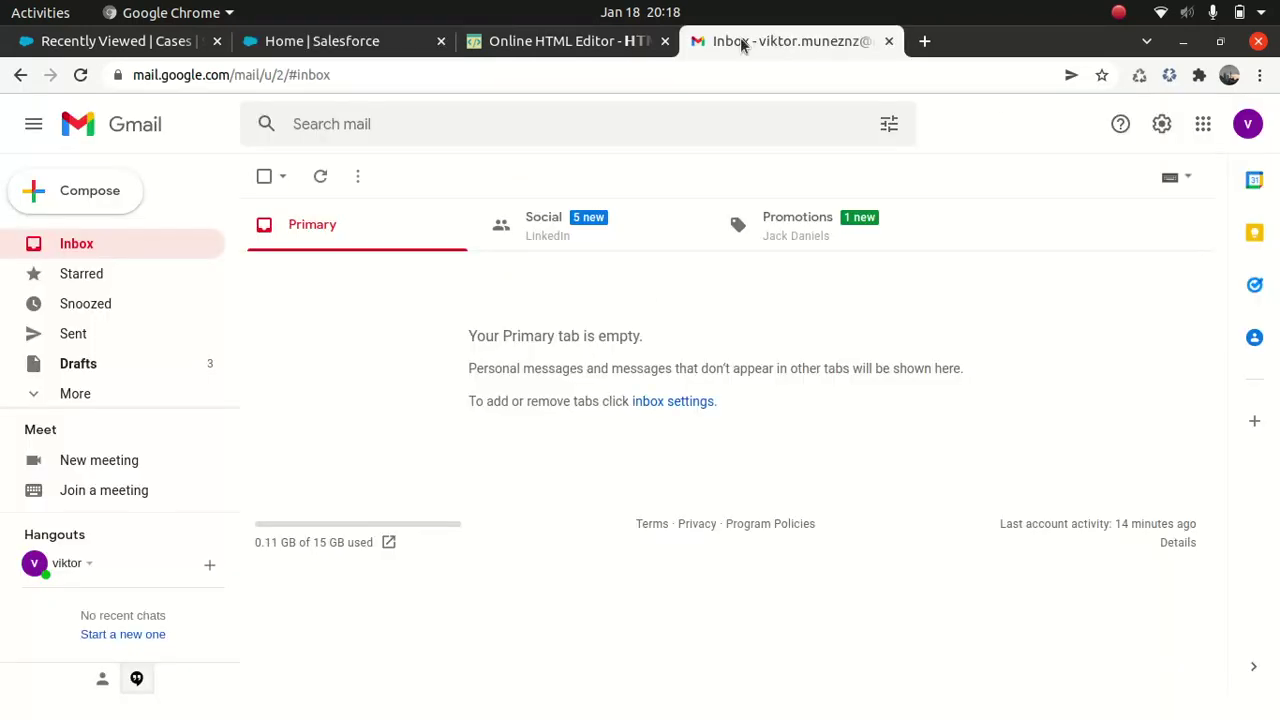
pyautogui.click(1161, 124)
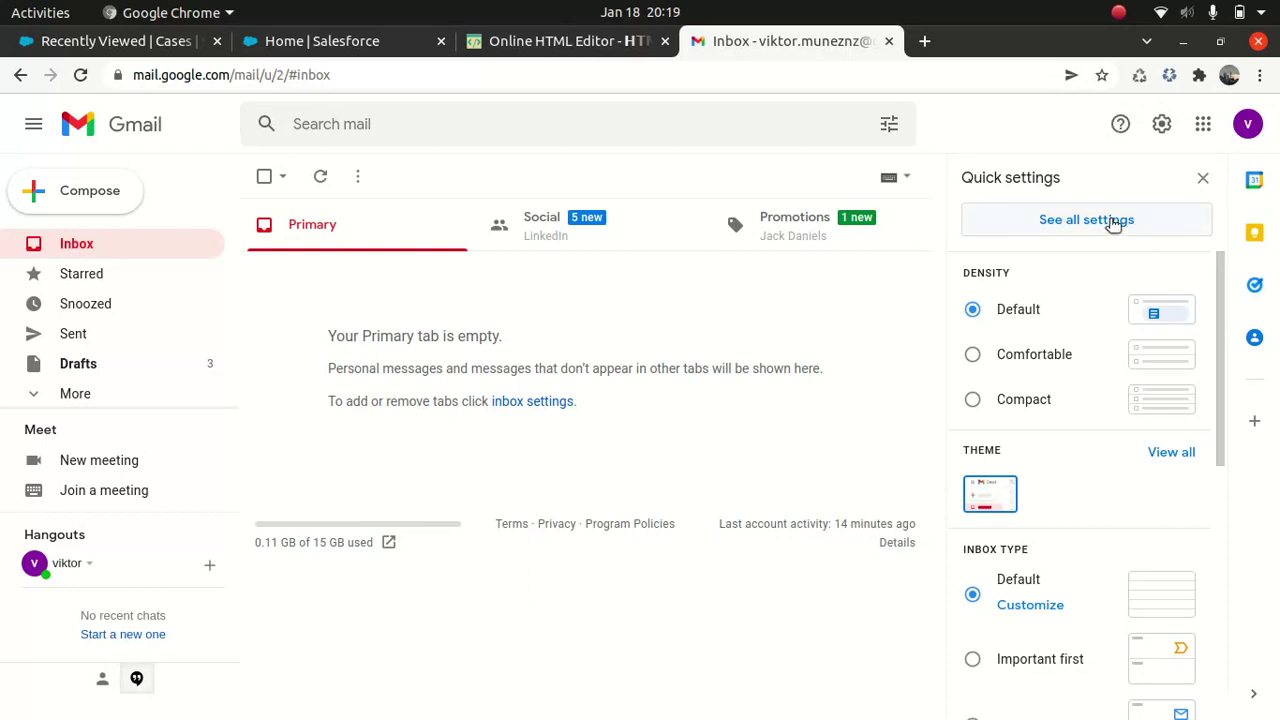
# Step: Open Gmail's Forwarding and POP/IMAP settings, recopy the Salesforce address, and dismiss the add-forwarding prompt
pyautogui.click(1094, 222)
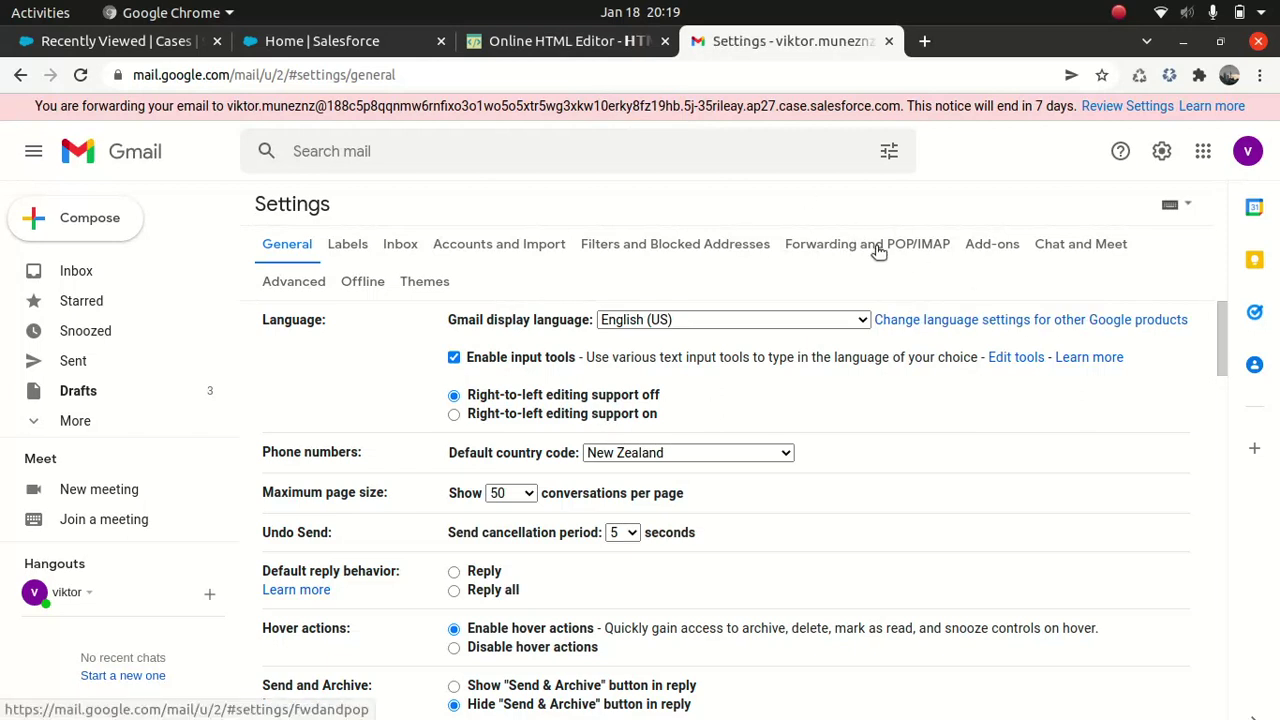
pyautogui.click(869, 247)
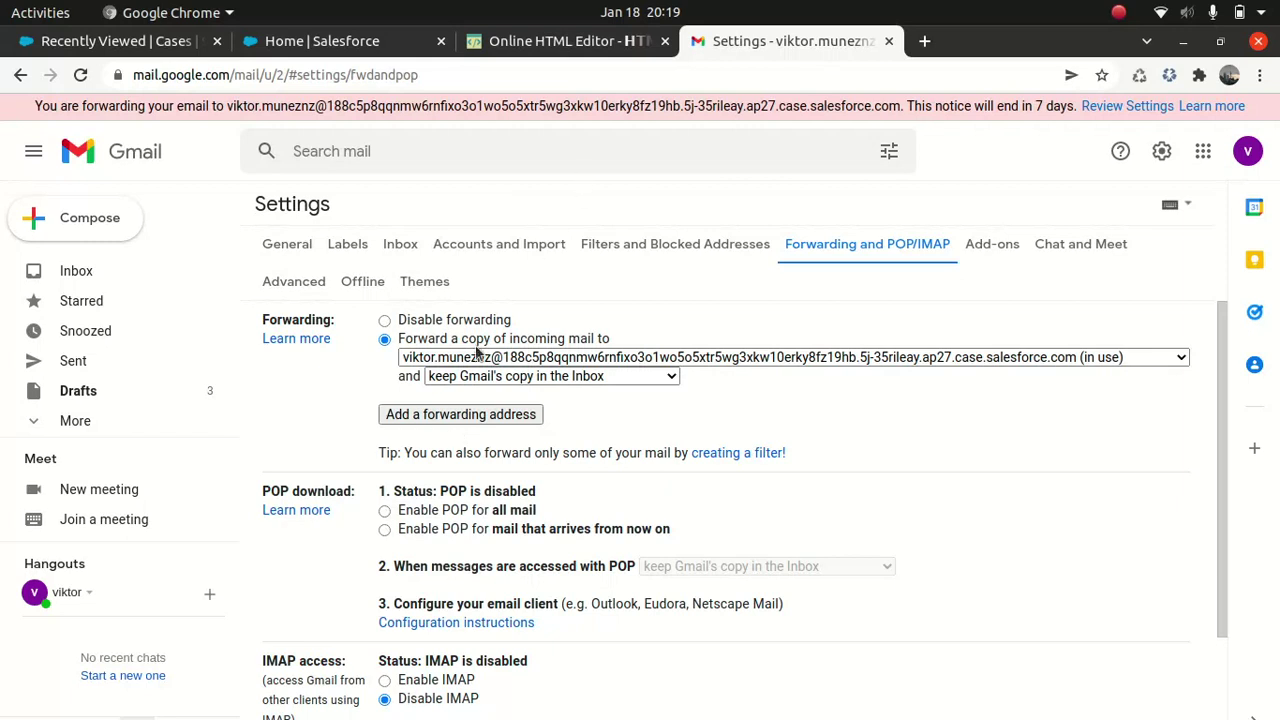
pyautogui.click(460, 416)
pyautogui.click(323, 43)
pyautogui.click(647, 375)
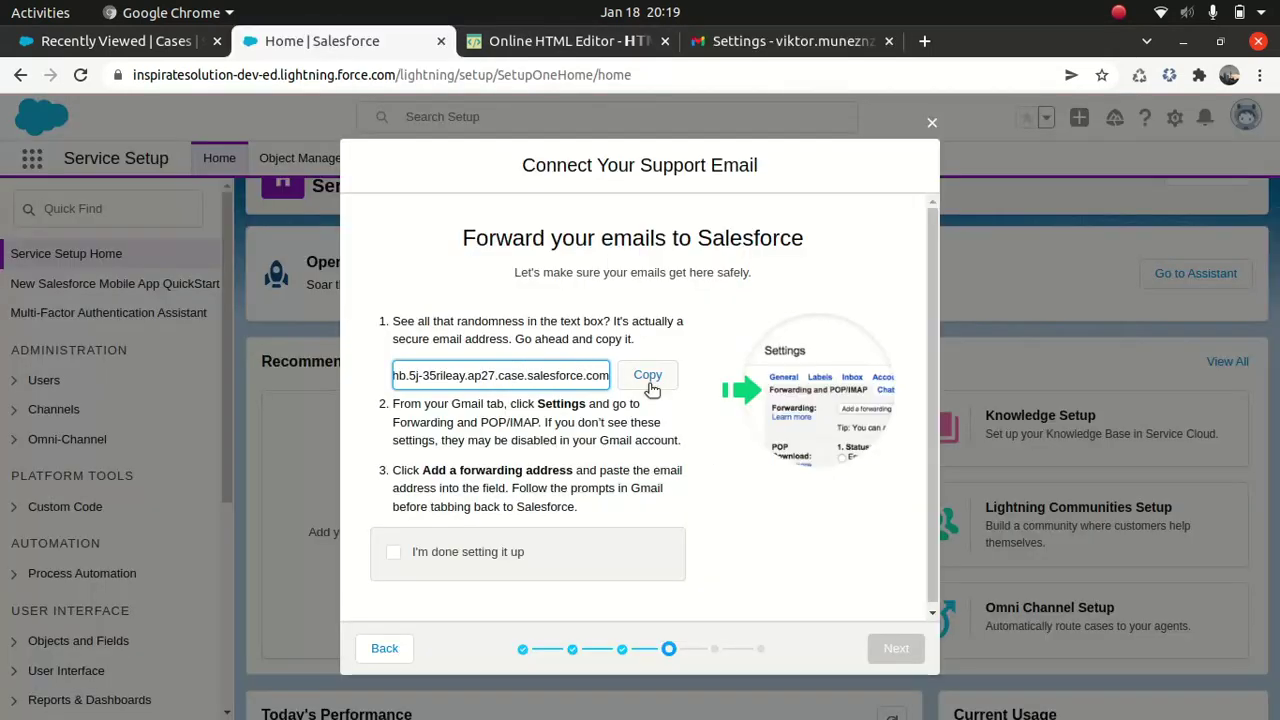
pyautogui.click(790, 41)
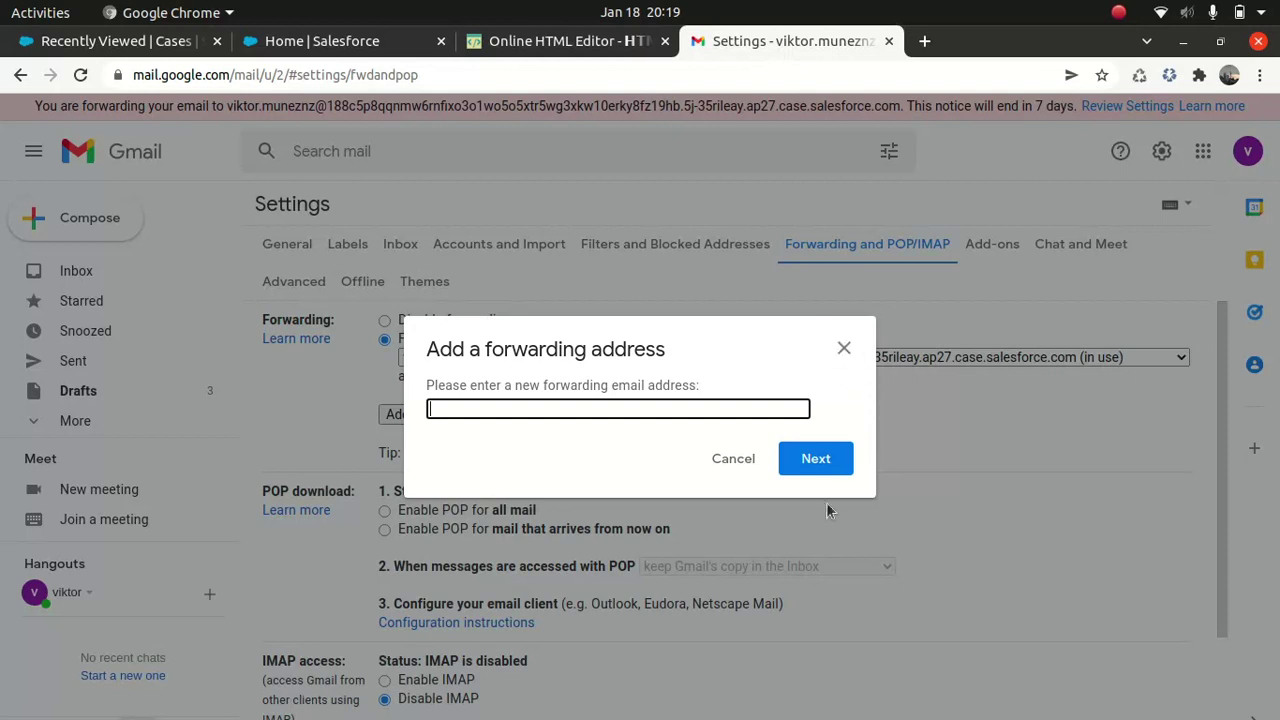
pyautogui.click(843, 349)
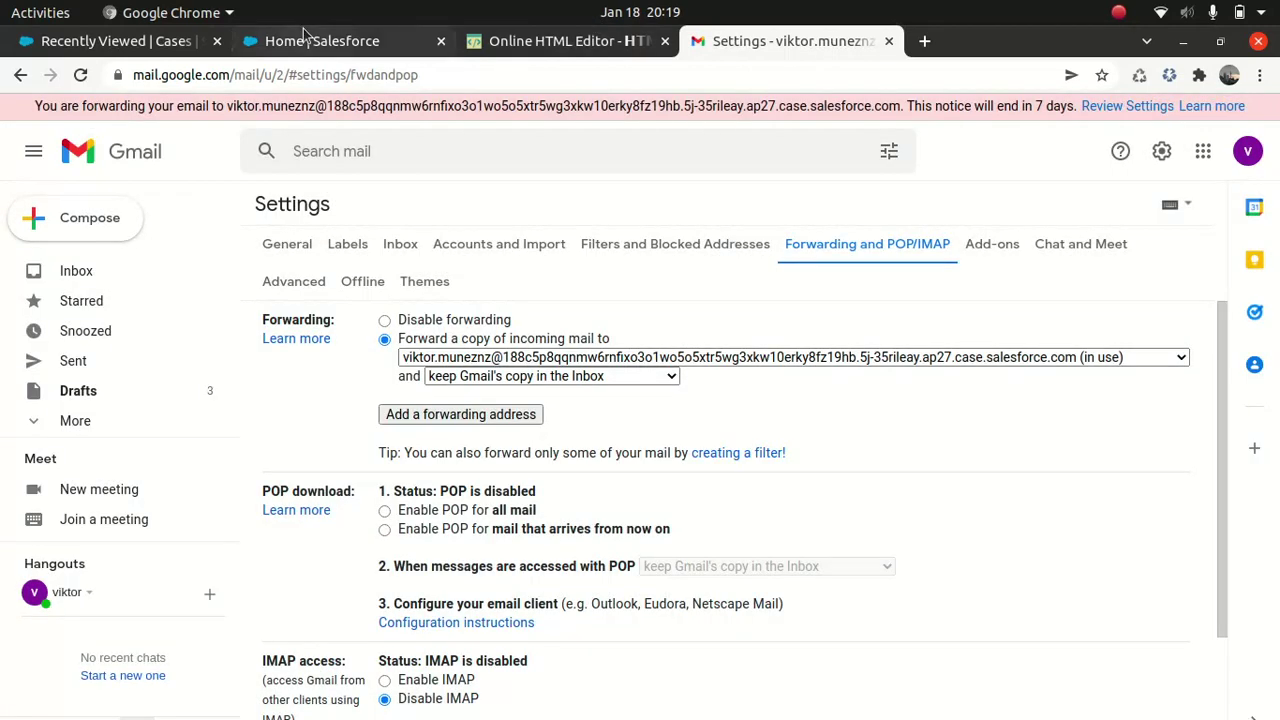
# Step: Mark the forwarding step done, advance to confirmation, and close the support-email setup
pyautogui.click(400, 46)
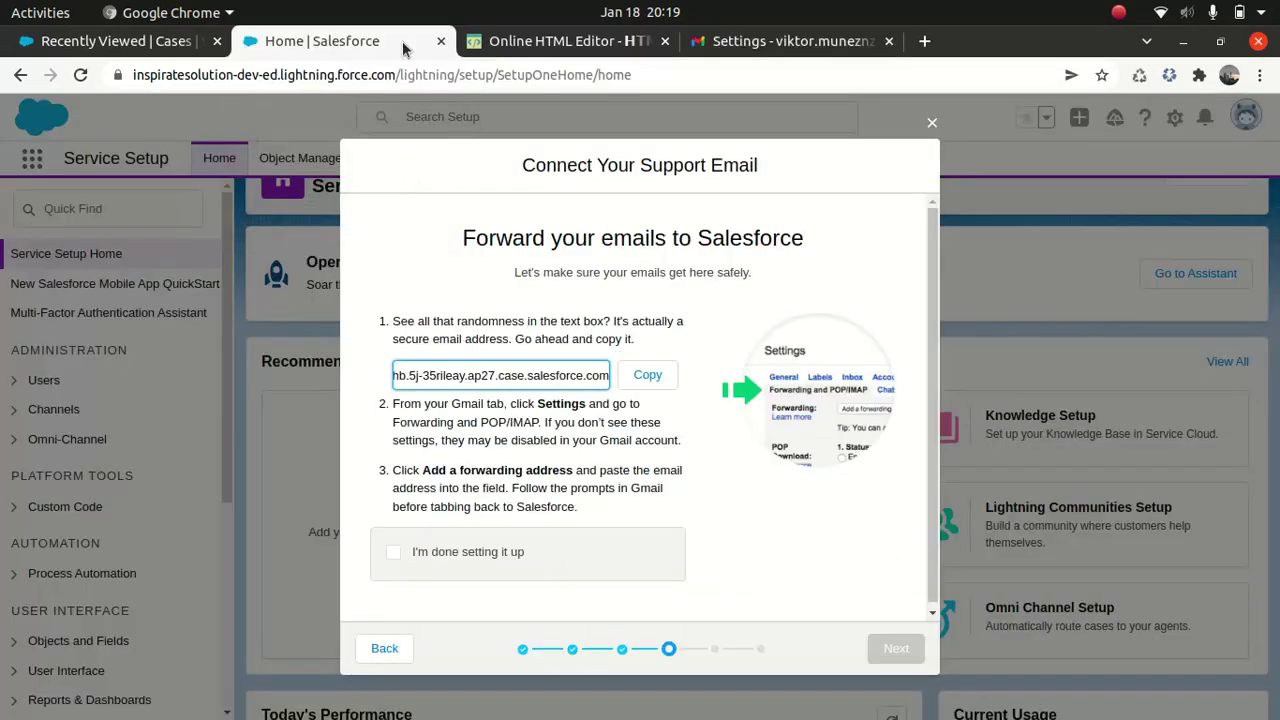
pyautogui.click(395, 555)
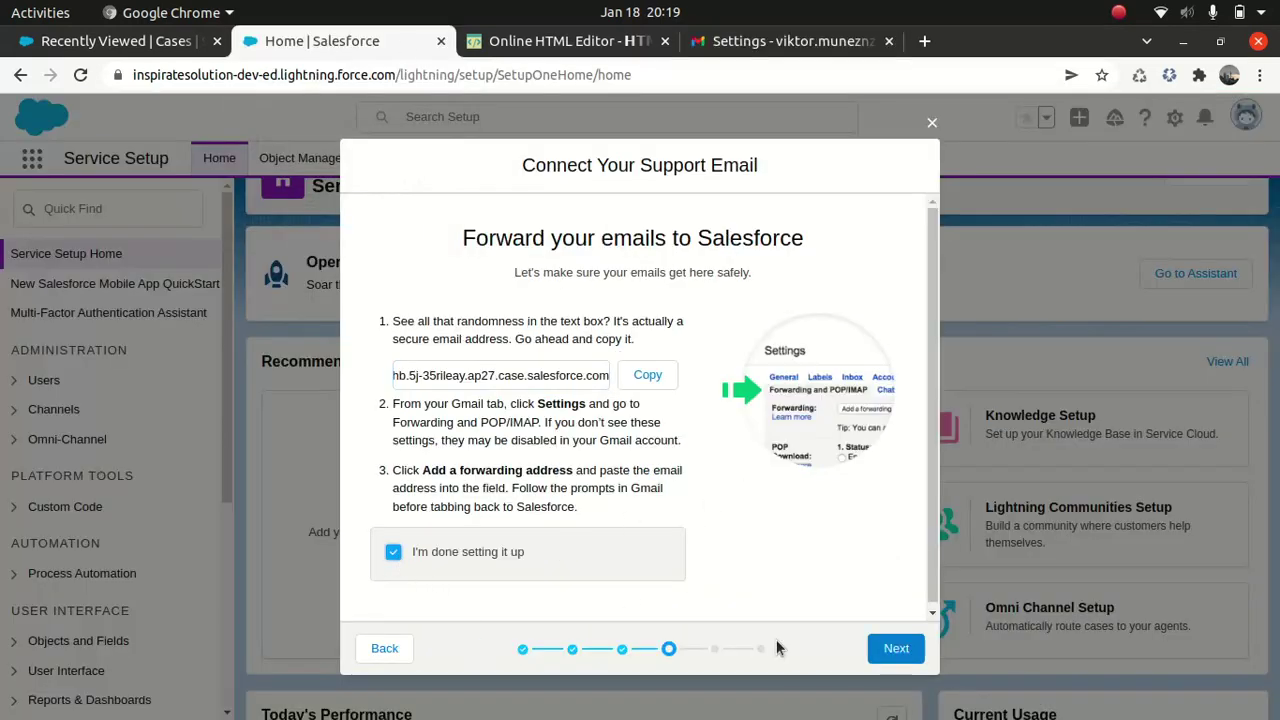
pyautogui.click(896, 650)
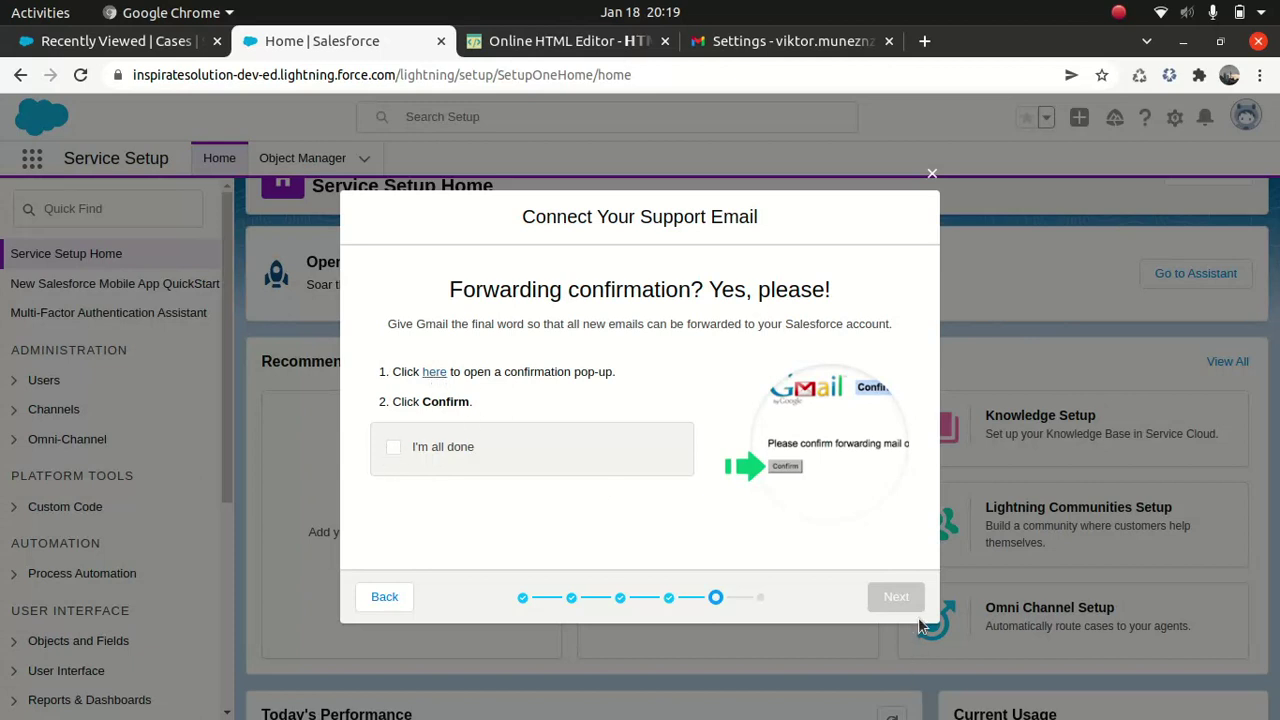
pyautogui.click(932, 173)
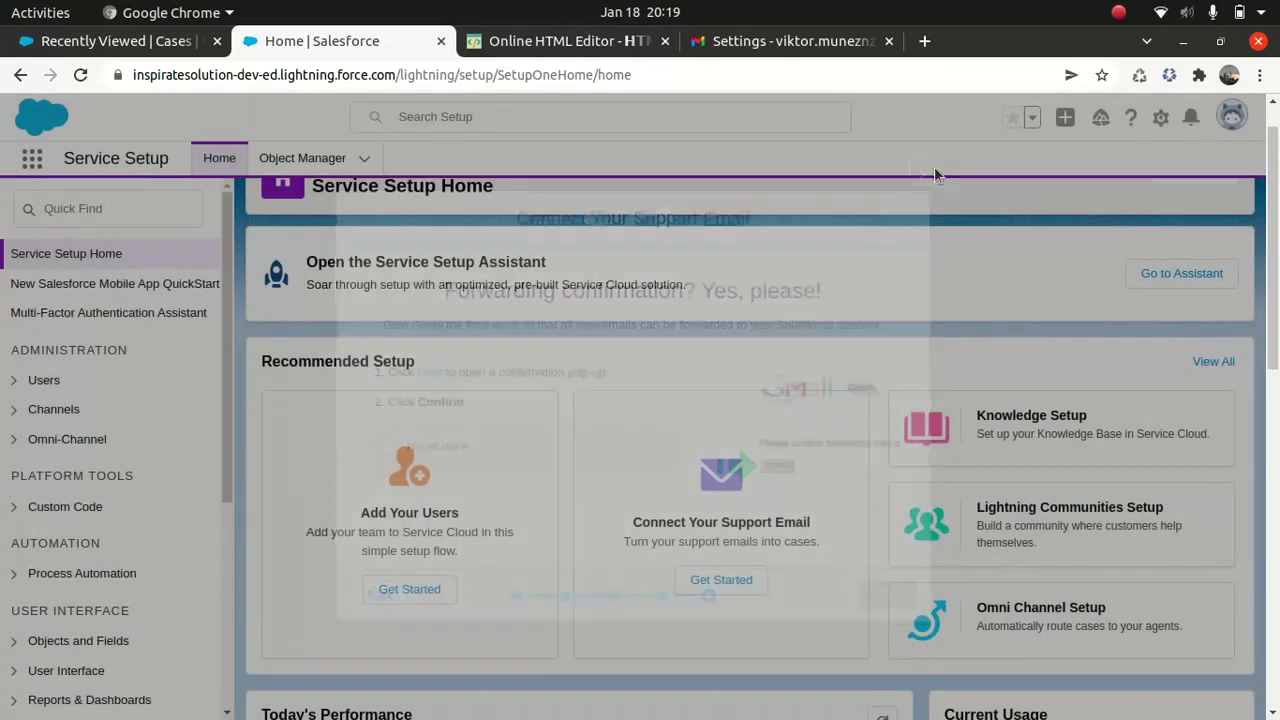
# Step: Compare Gmail's forwarding settings with the Service Setup Home, ending on Gmail's forwarding settings
pyautogui.click(803, 42)
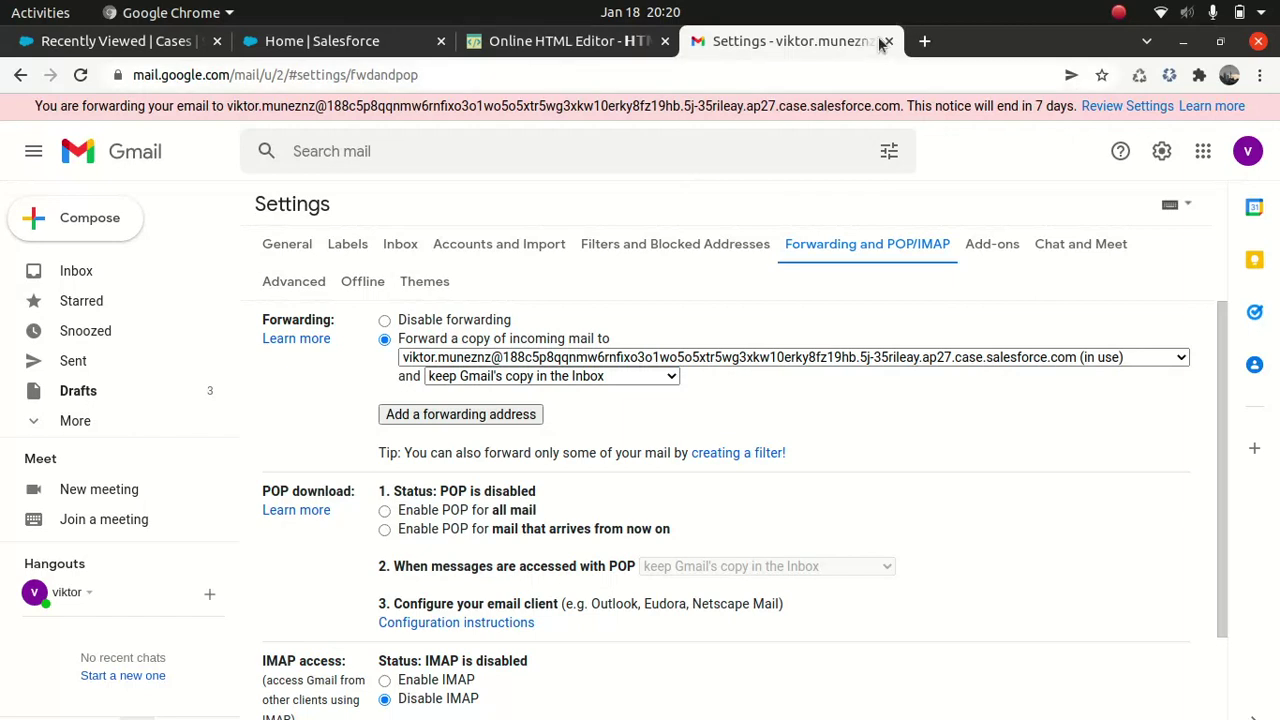
pyautogui.click(320, 41)
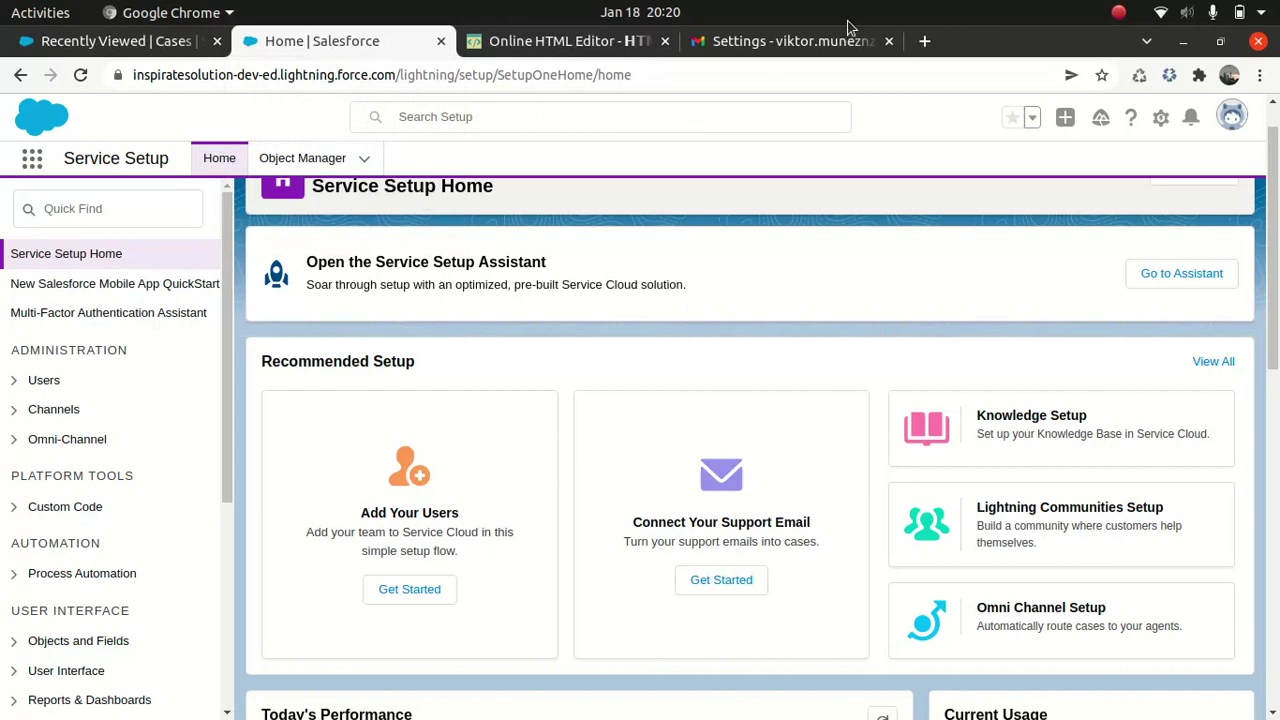
pyautogui.click(792, 41)
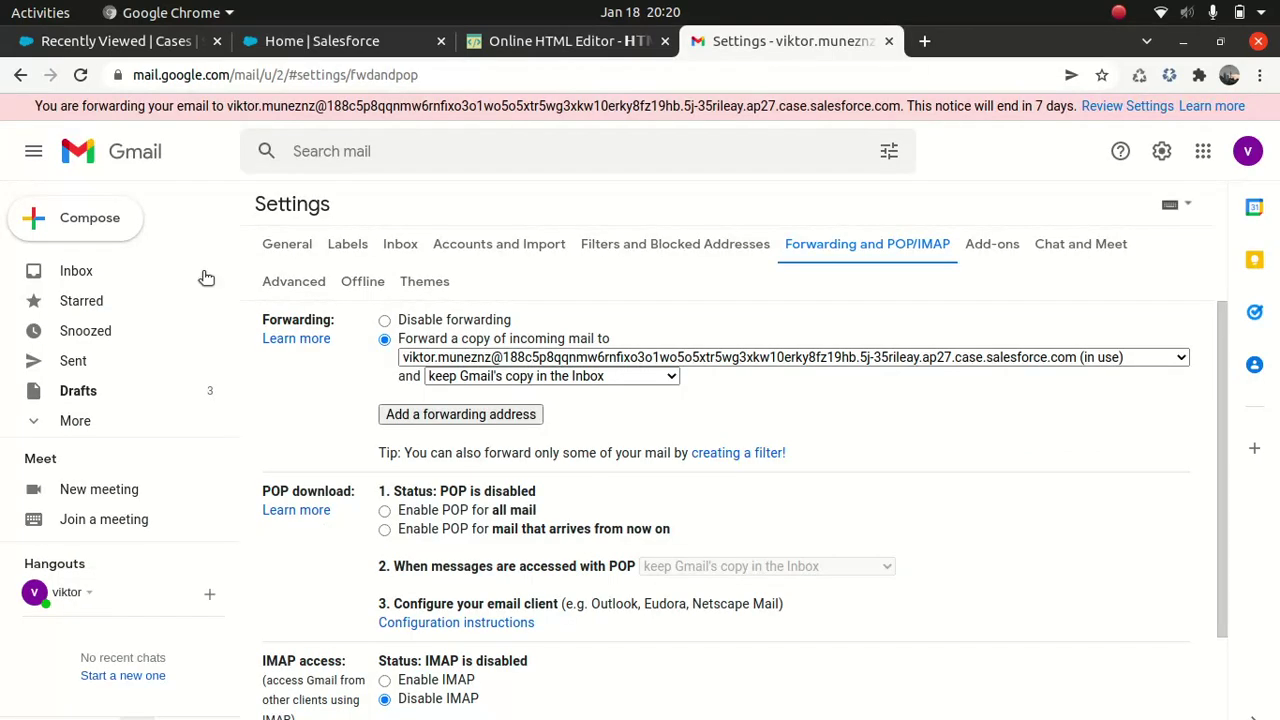
# Step: Compose a new email to your own address with the subject 'Silly beer case'
pyautogui.click(74, 272)
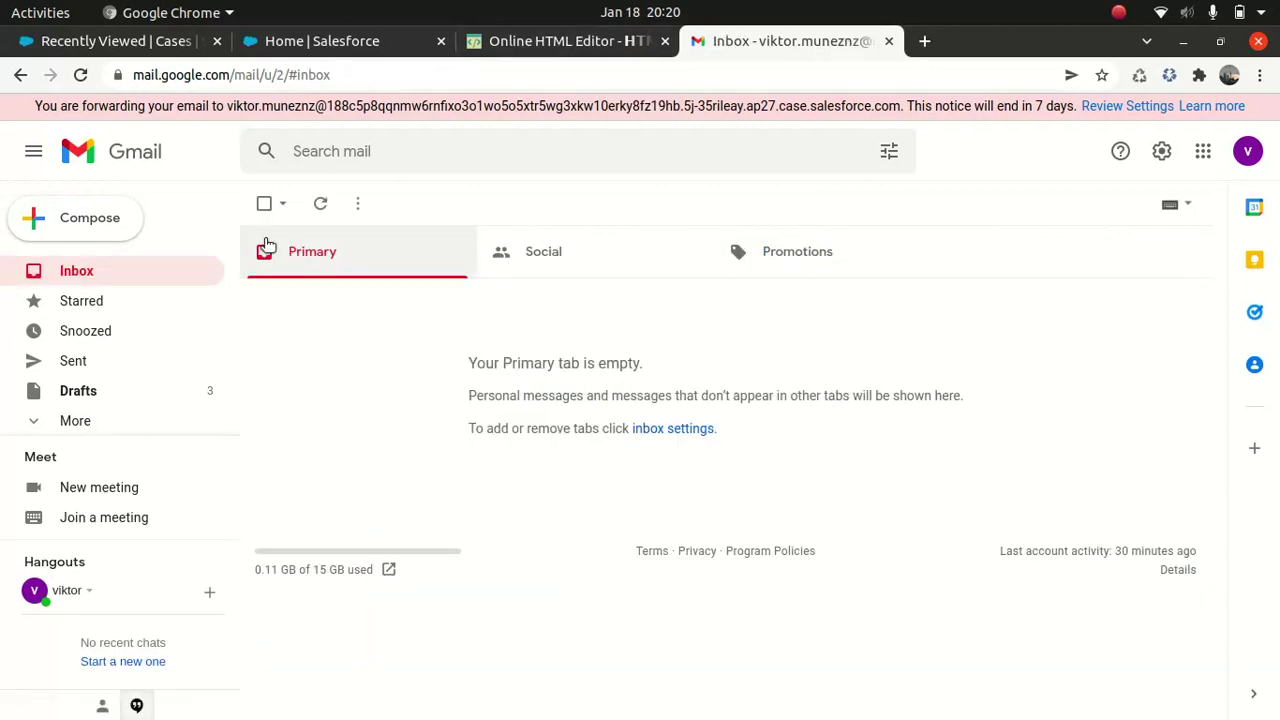
pyautogui.click(97, 220)
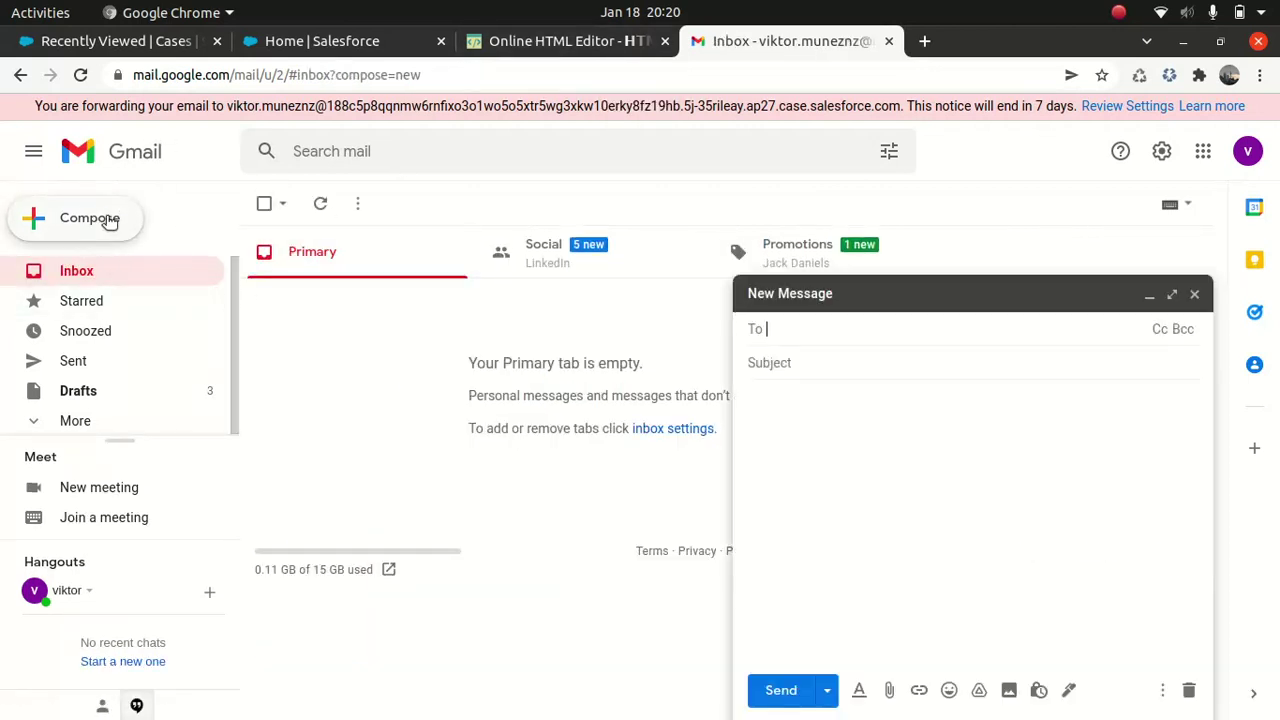
pyautogui.write('vik')
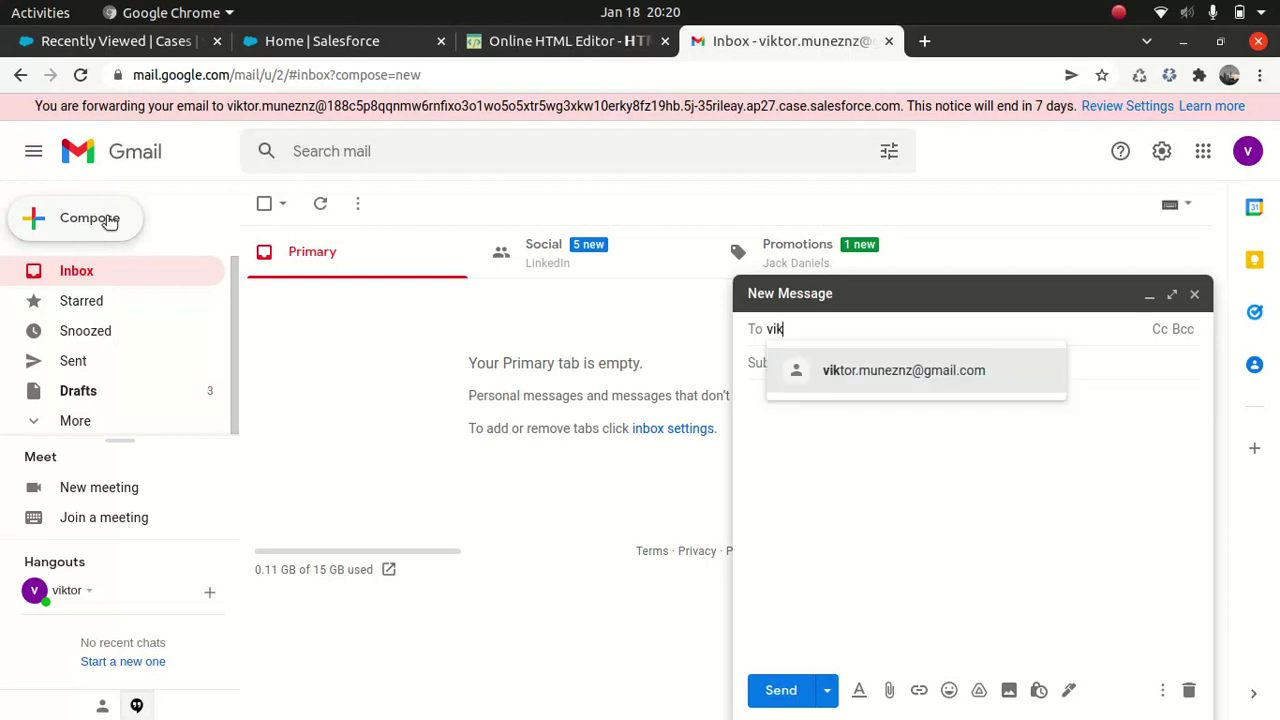
pyautogui.click(955, 392)
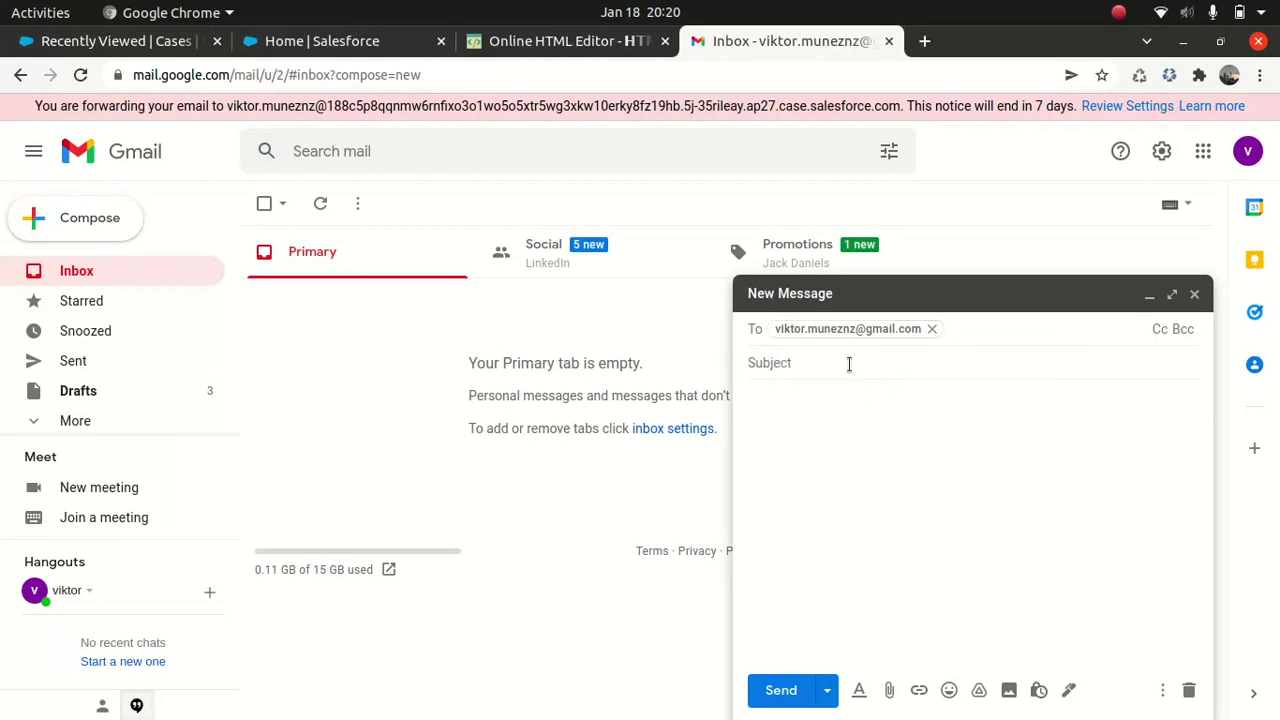
pyautogui.click(849, 363)
pyautogui.write('Sill')
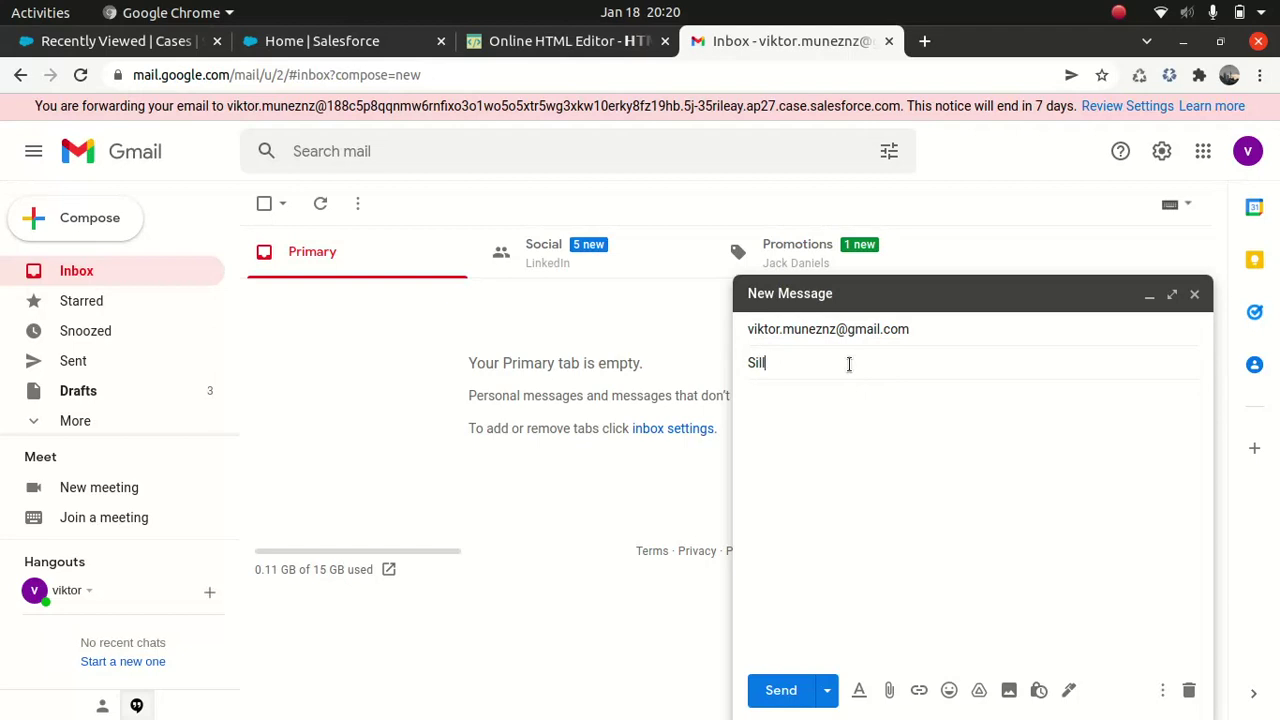
pyautogui.write('y beer case')
pyautogui.press('Tab')
# Step: Write a body asking Dr Strange (replacing Sherlock) to have a look, then send it
pyautogui.write('Silly ')
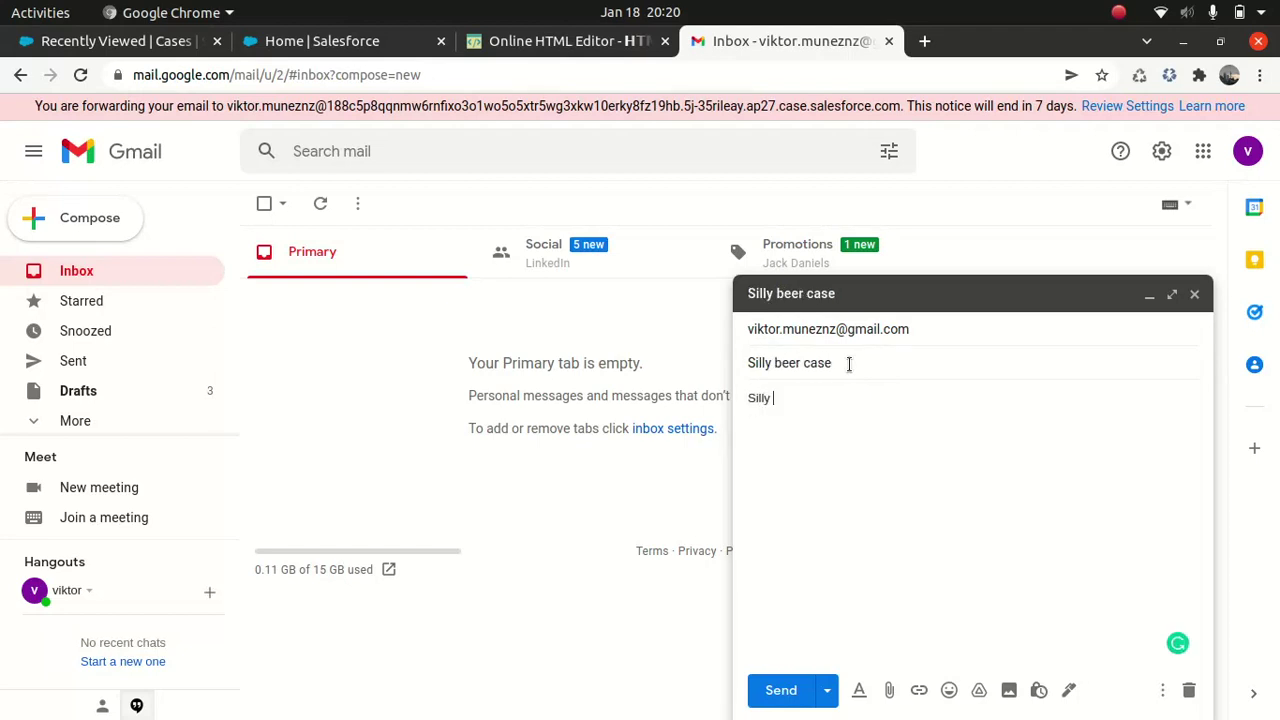
pyautogui.write('beer case canyo')
pyautogui.press('BackSpace')
pyautogui.press('BackSpace')
pyautogui.write('you please ')
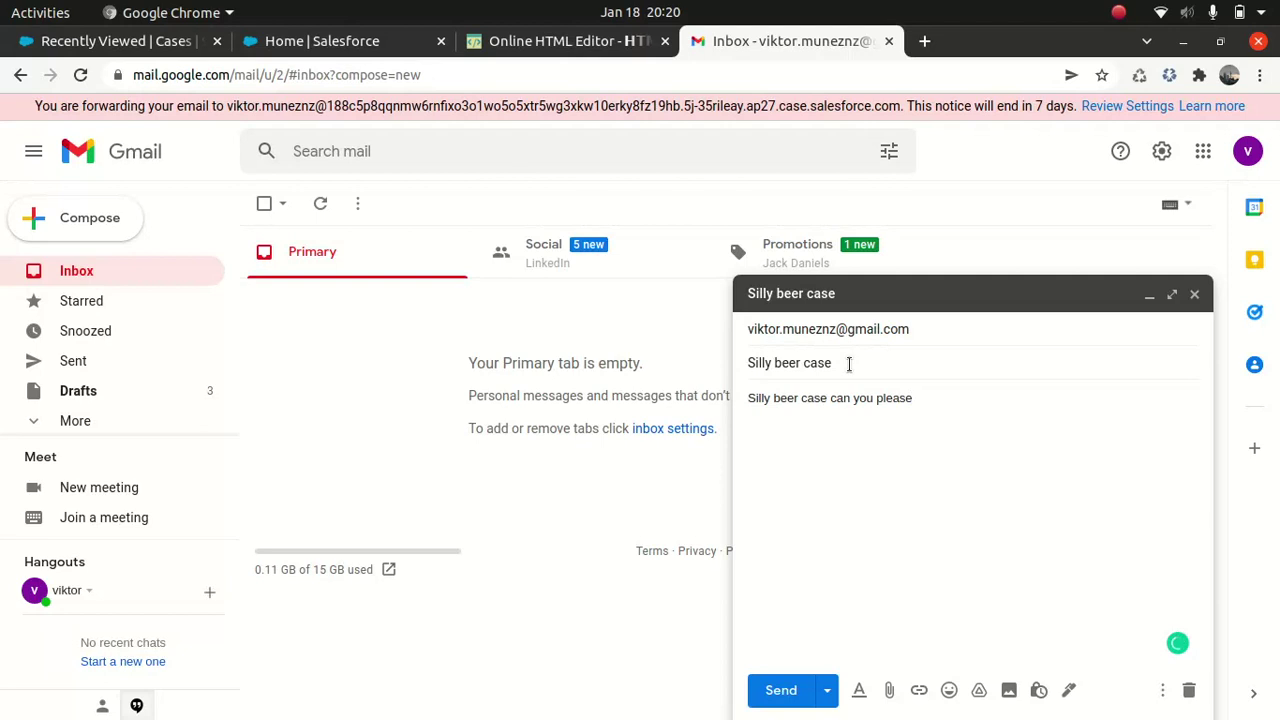
pyautogui.write('ask Sherlock to have a look')
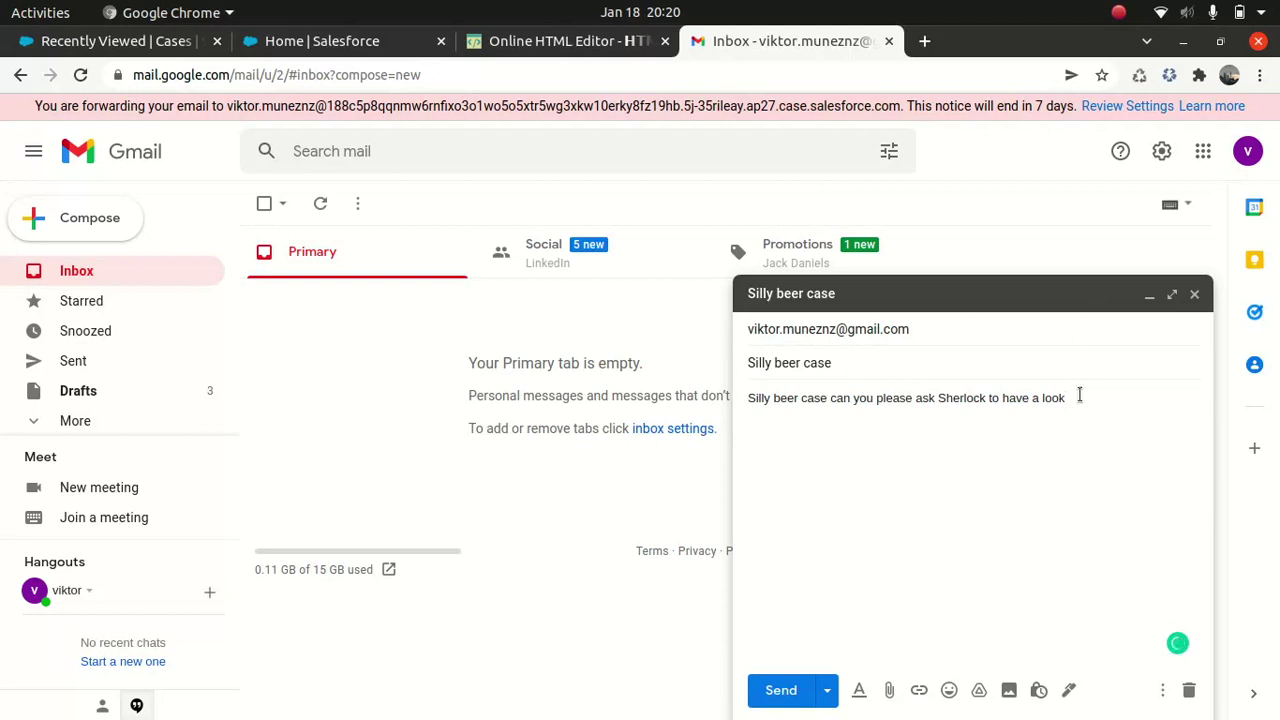
pyautogui.doubleClick(959, 397)
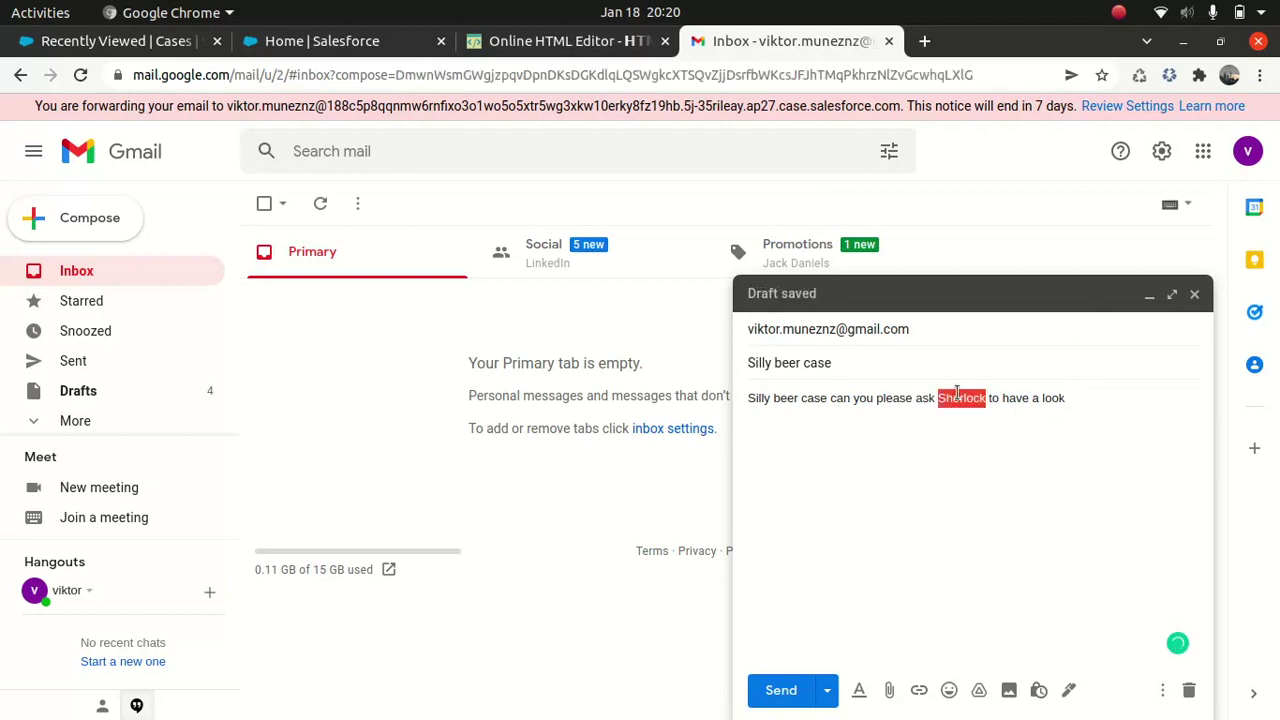
pyautogui.write('Dr Strange')
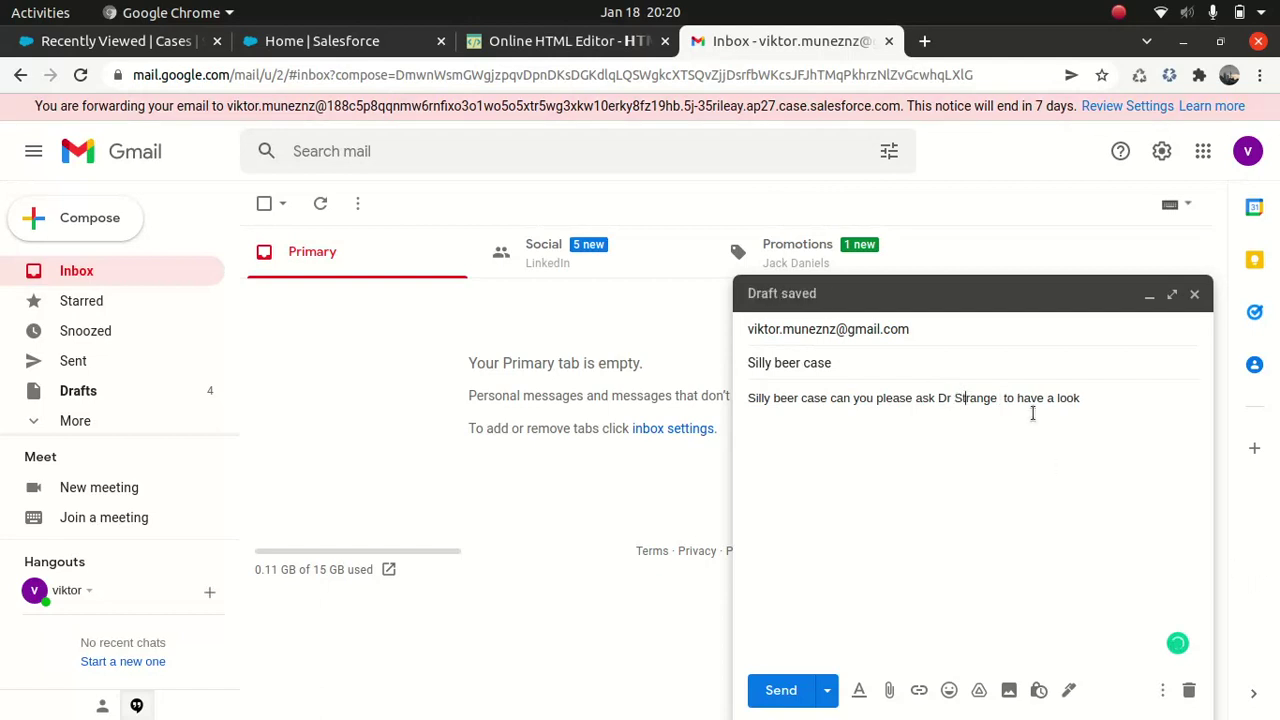
pyautogui.click(1096, 400)
pyautogui.write('.')
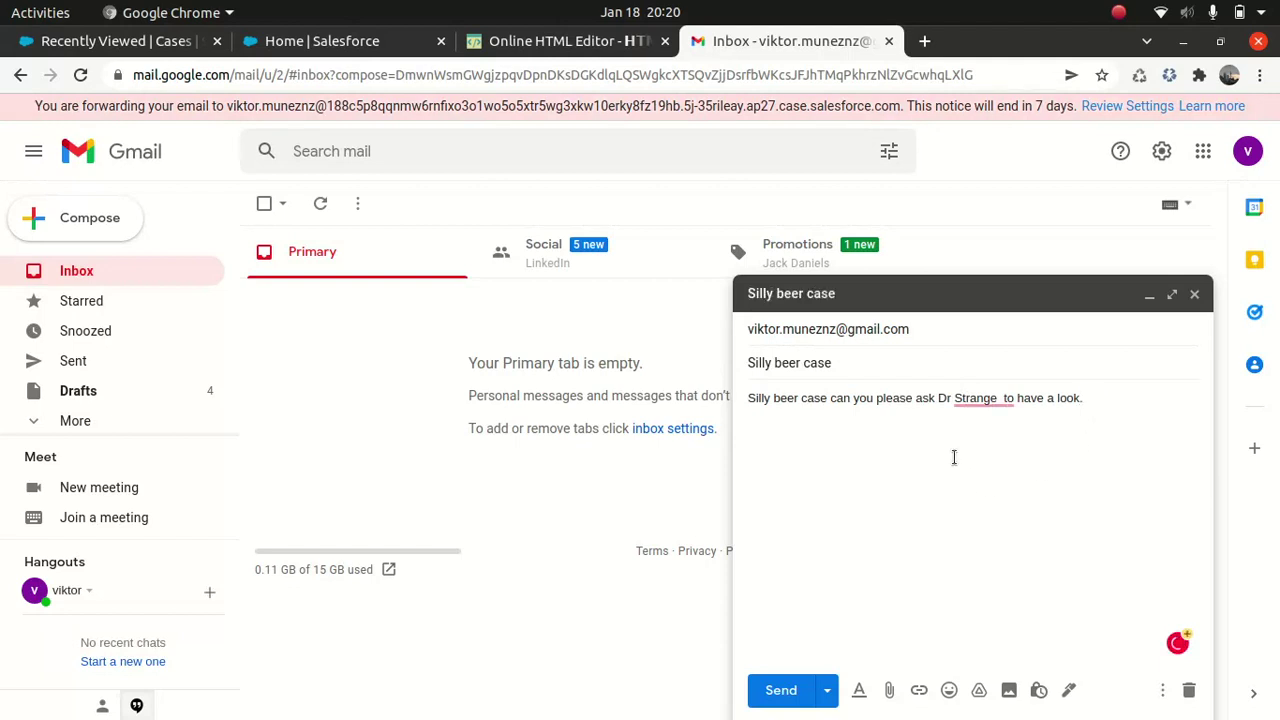
pyautogui.click(772, 690)
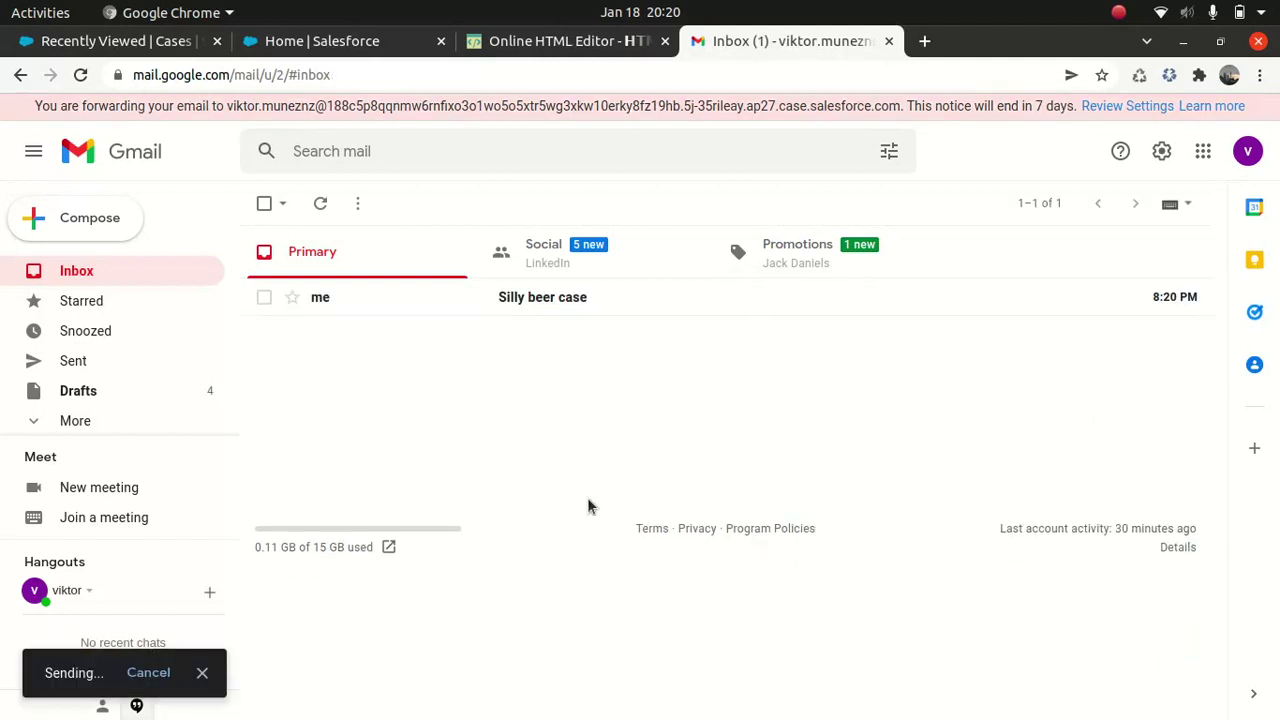
# Step: Switch from Gmail back to the Salesforce Service Setup Home tab
pyautogui.click(336, 46)
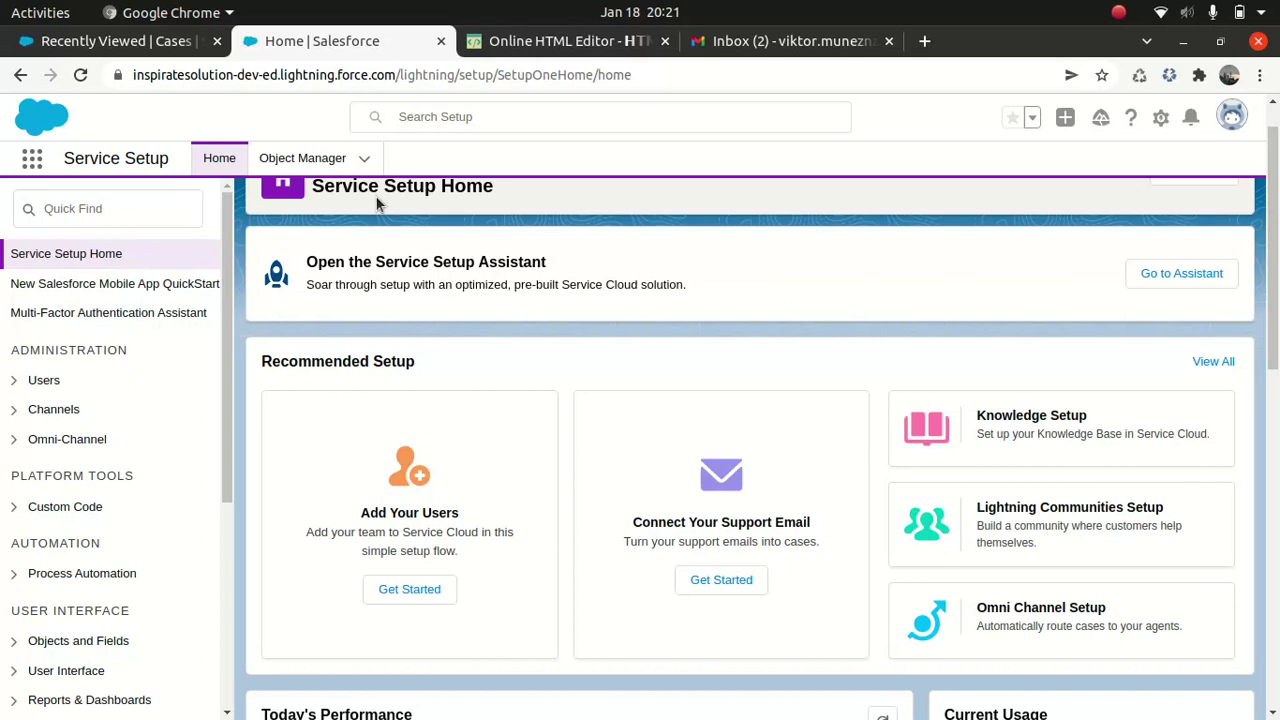
# Step: Open the App Launcher, then switch to the Salesforce cases tab and reload it
pyautogui.click(30, 168)
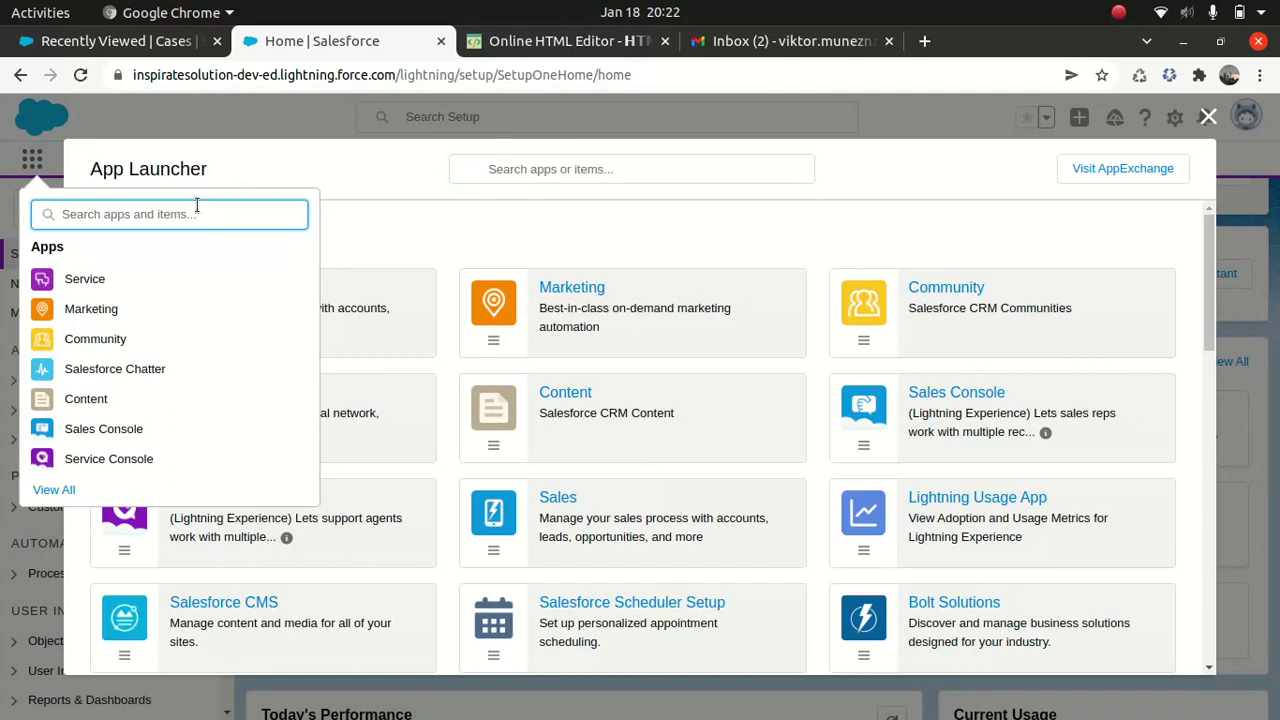
pyautogui.click(100, 41)
pyautogui.click(447, 75)
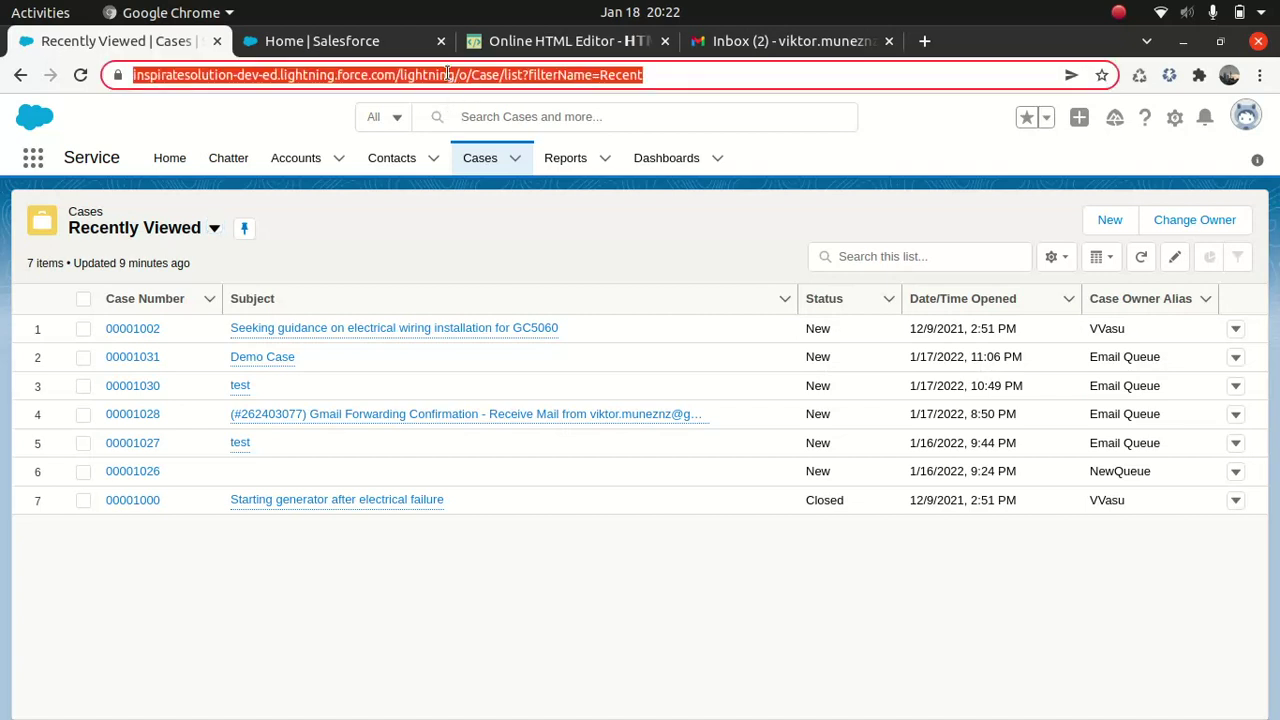
pyautogui.press('Return')
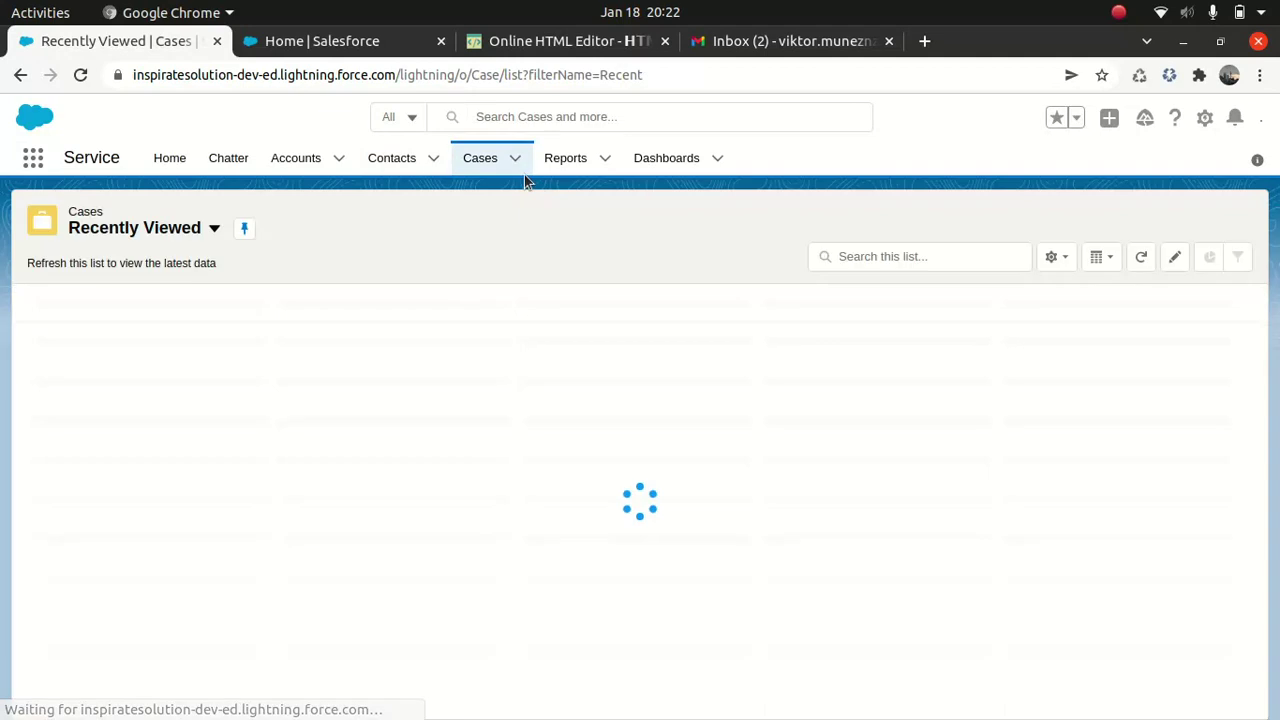
# Step: Show the Email Queue case list view, where case 00001032 'Silly beer case' appears
pyautogui.click(517, 162)
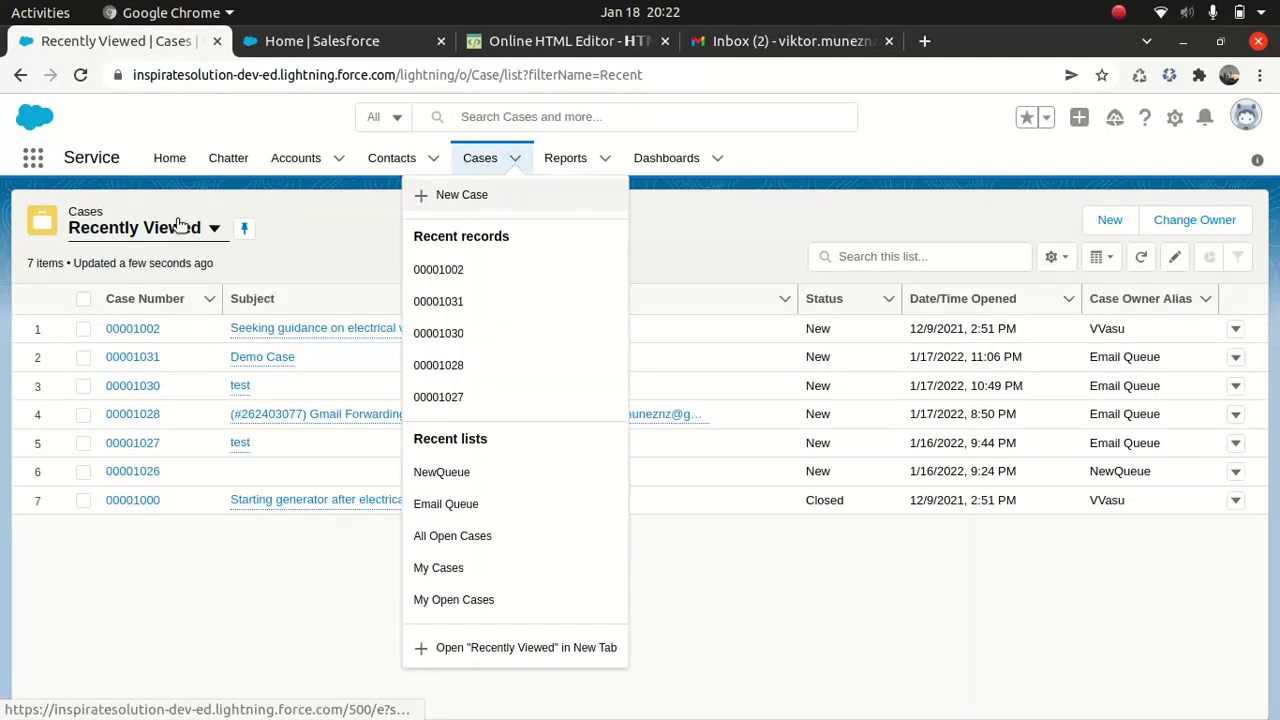
pyautogui.click(213, 230)
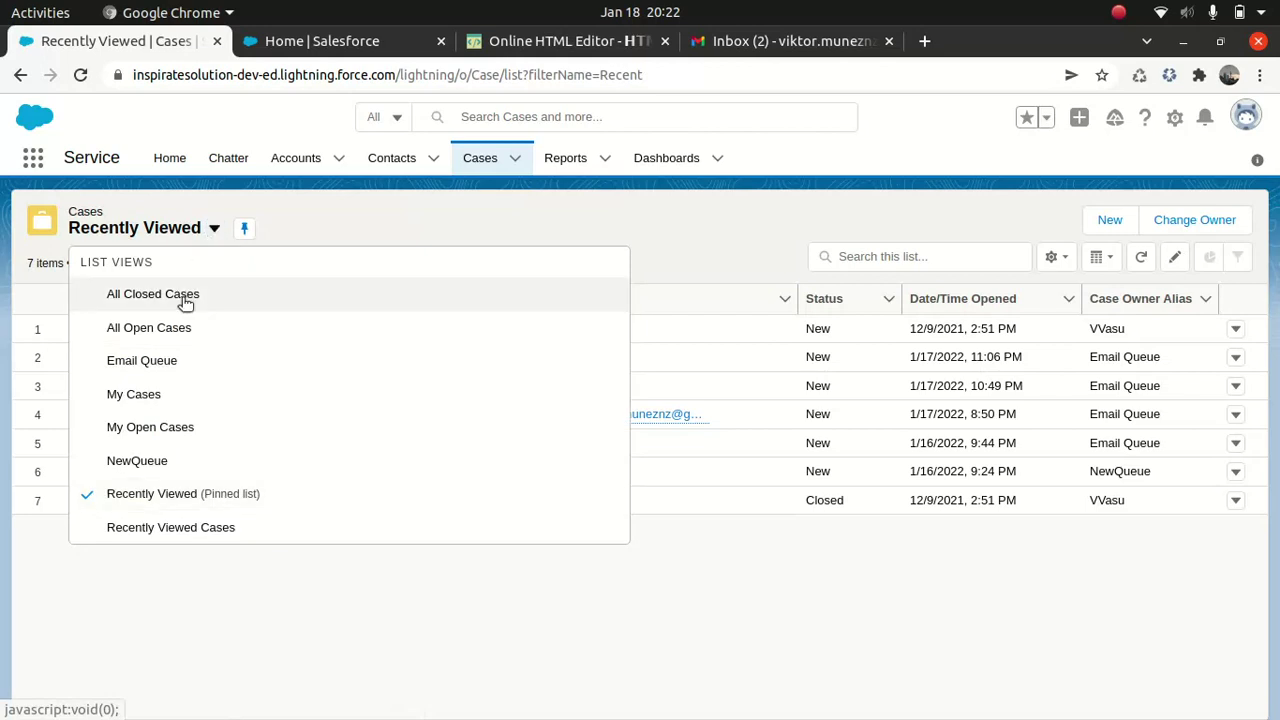
pyautogui.click(194, 361)
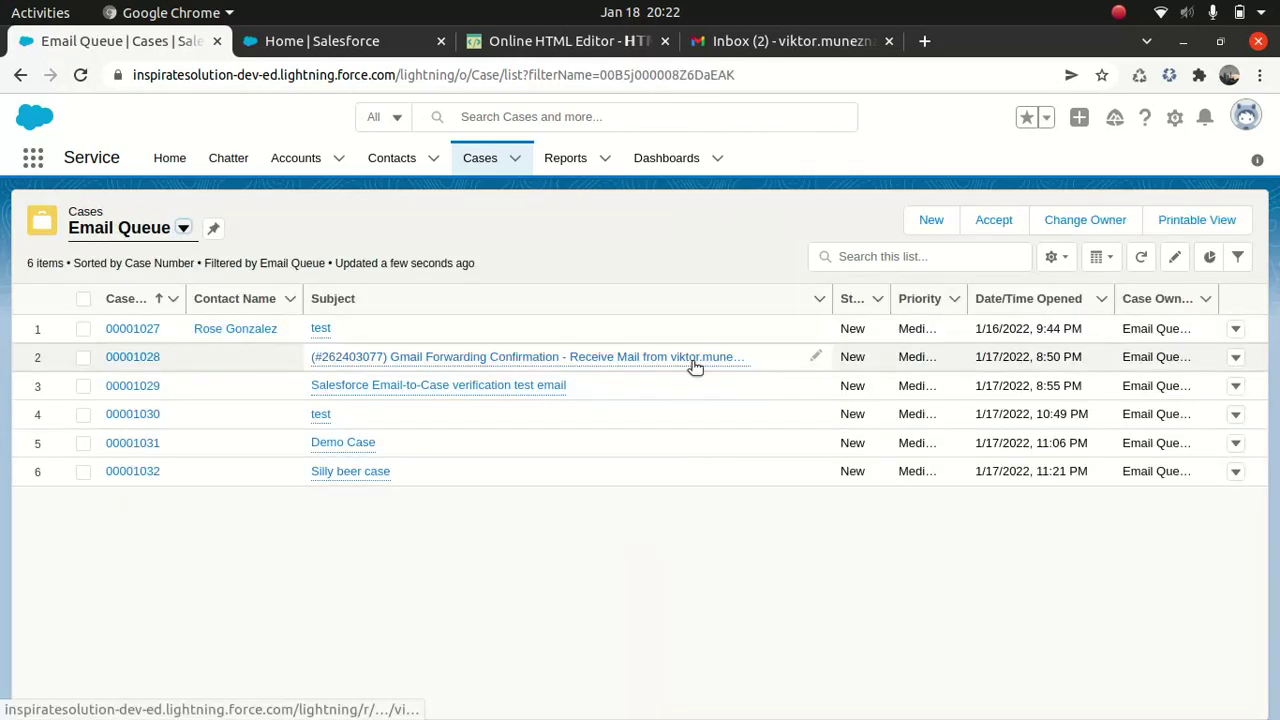
pyautogui.moveTo(338, 478)
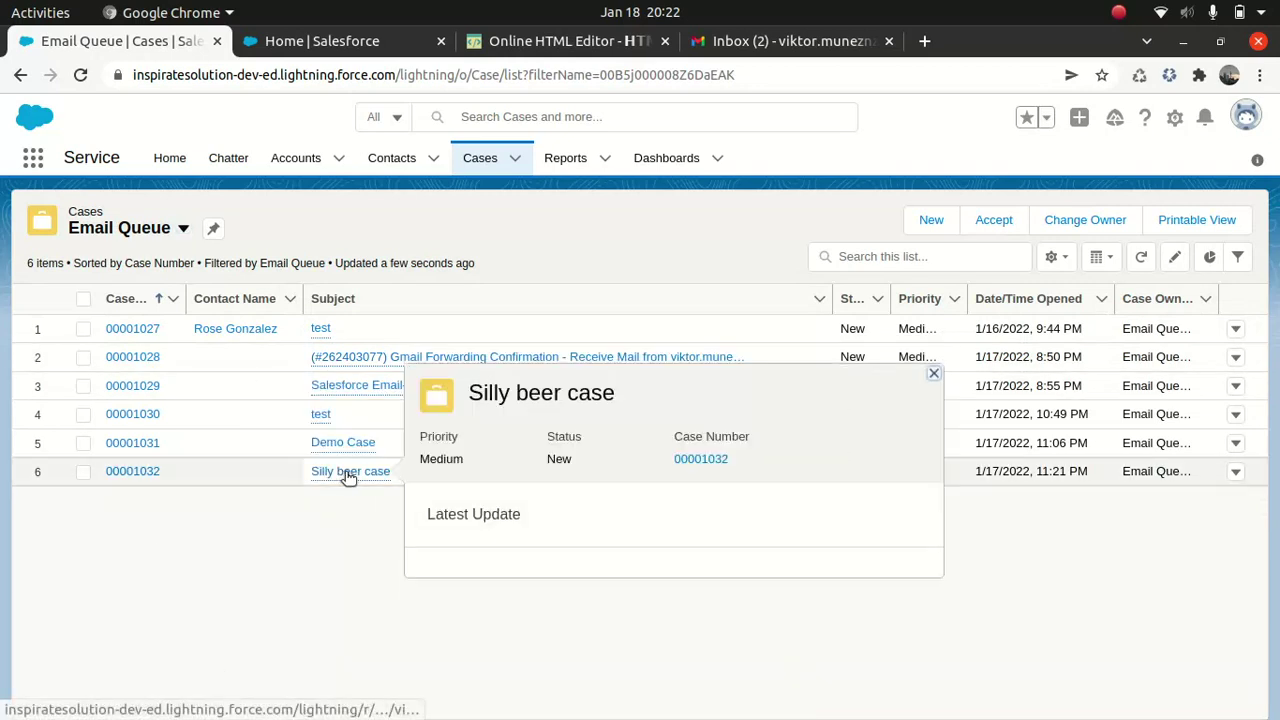